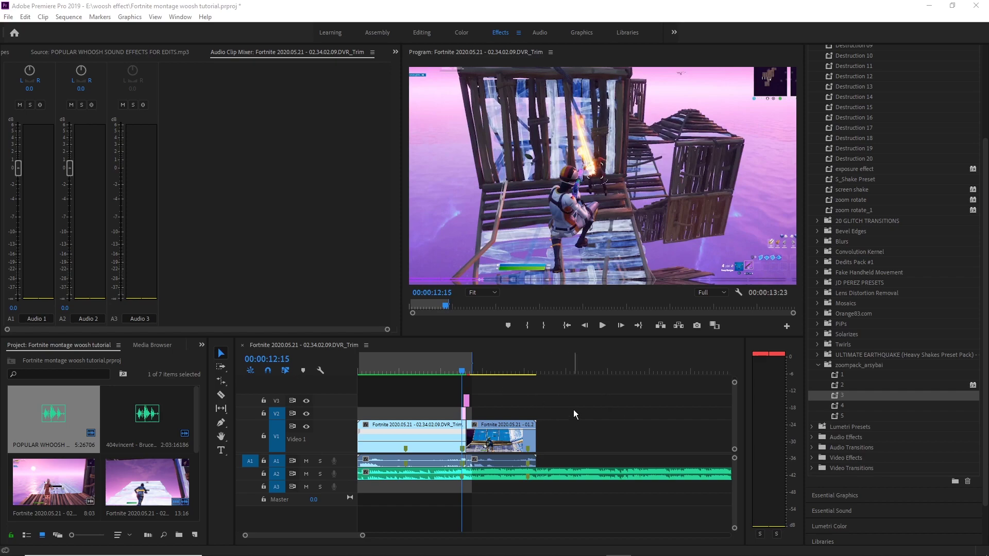
# Play the montage from about 00:00:08:14 past the cut between the two gameplay clips to review its effects and music.
pyautogui.moveTo(461, 367); pyautogui.dragTo(449, 368)
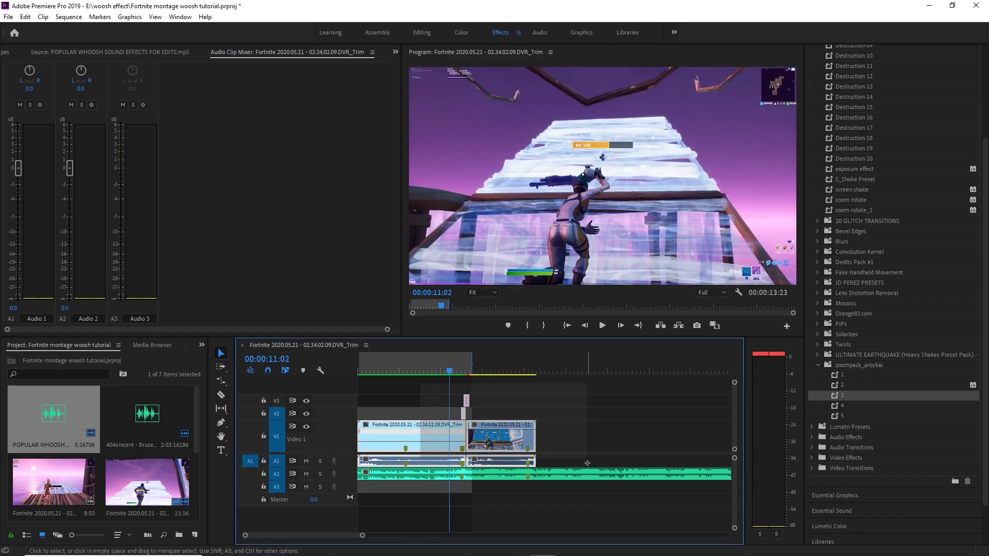
pyautogui.moveTo(418, 382); pyautogui.dragTo(592, 426)
pyautogui.click(496, 468)
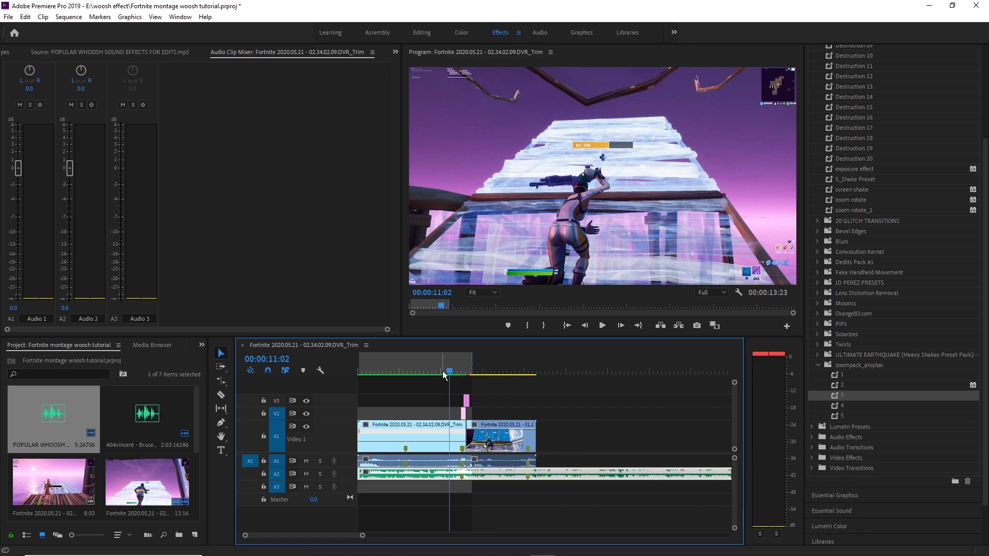
pyautogui.click(428, 371)
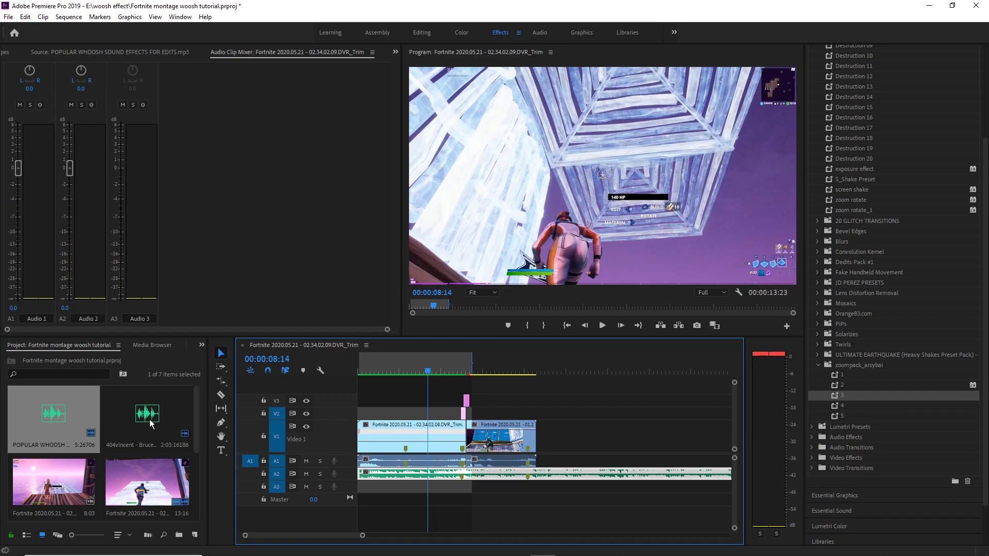
pyautogui.click(151, 423)
pyautogui.press('space')
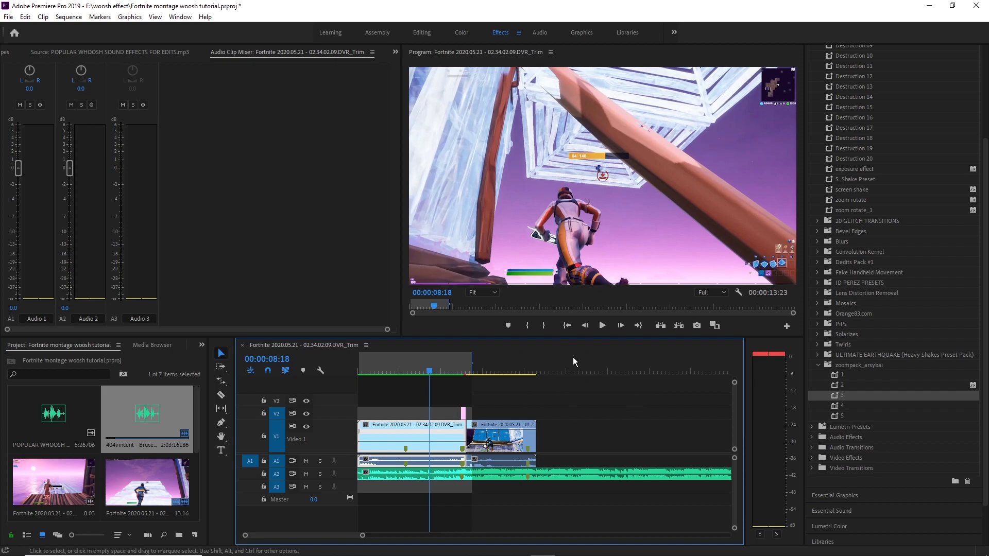
pyautogui.press('space')
pyautogui.press('space')
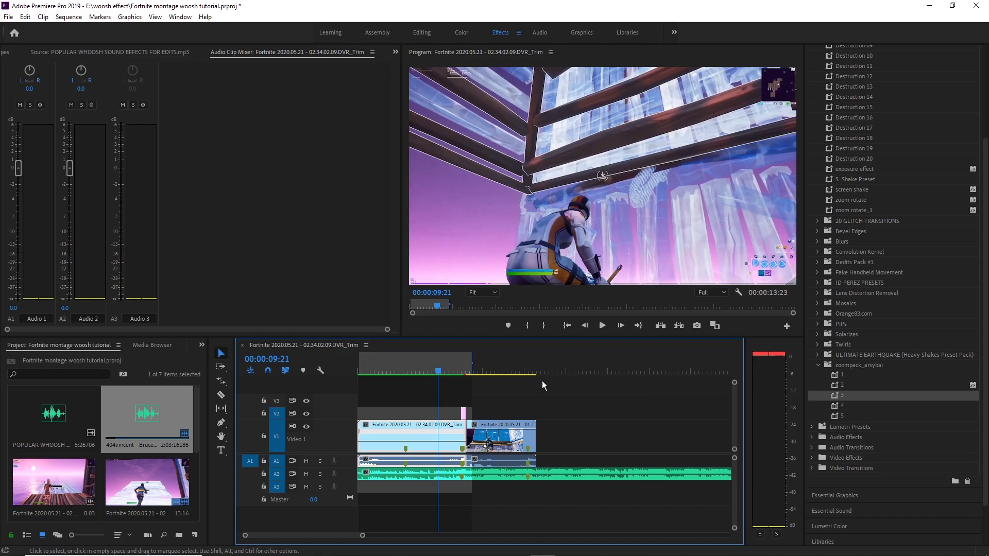
pyautogui.press('space')
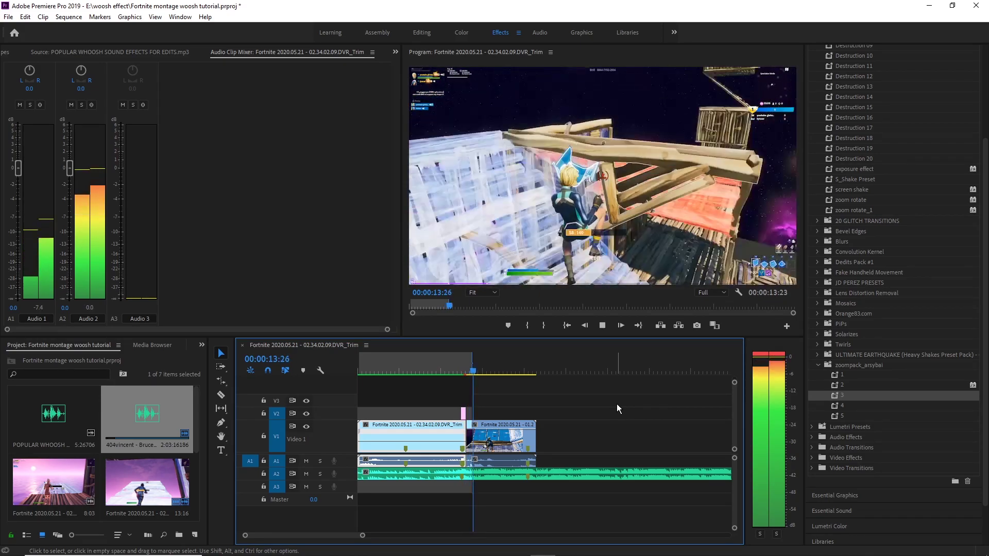
pyautogui.press('space')
pyautogui.click(461, 371)
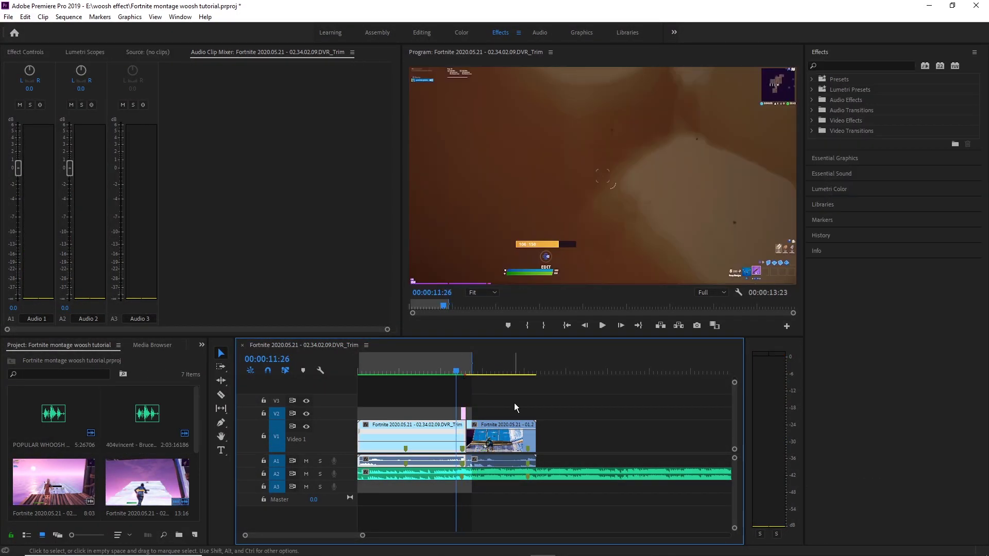
pyautogui.click(461, 372)
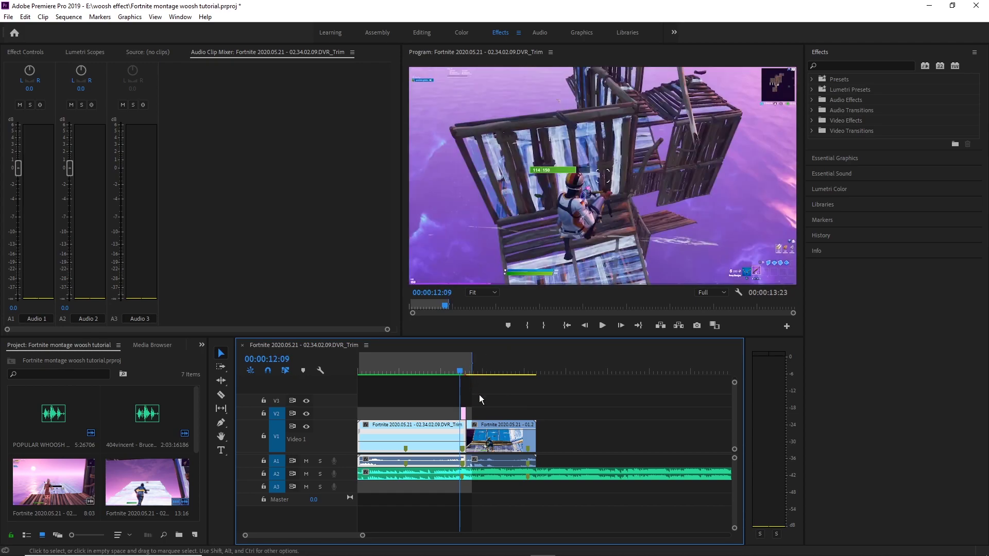
pyautogui.click(463, 363)
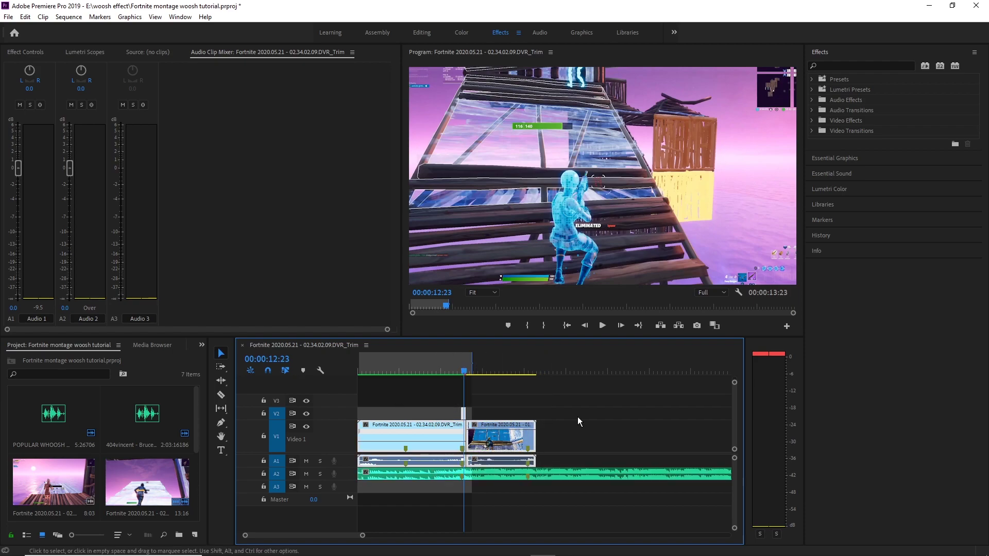
pyautogui.moveTo(423, 419); pyautogui.dragTo(573, 479)
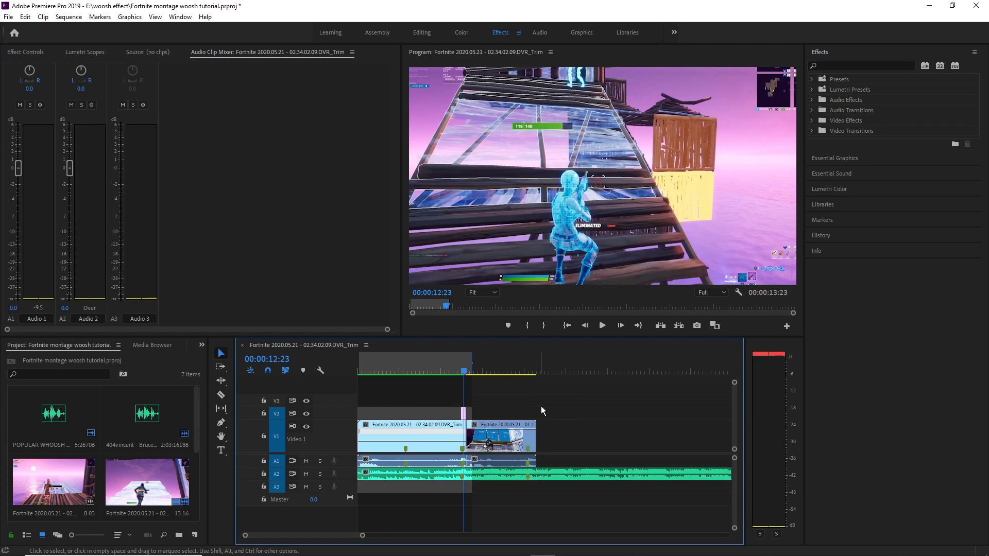
pyautogui.moveTo(430, 385); pyautogui.dragTo(544, 485)
pyautogui.moveTo(437, 388); pyautogui.dragTo(537, 509)
pyautogui.click(424, 389)
pyautogui.moveTo(424, 390); pyautogui.dragTo(560, 493)
pyautogui.click(567, 438)
pyautogui.click(585, 437)
# Place the playhead at 00:00:12:13, on the gunshot where the V2 adjustment layer starts.
pyautogui.moveTo(462, 367); pyautogui.dragTo(459, 402)
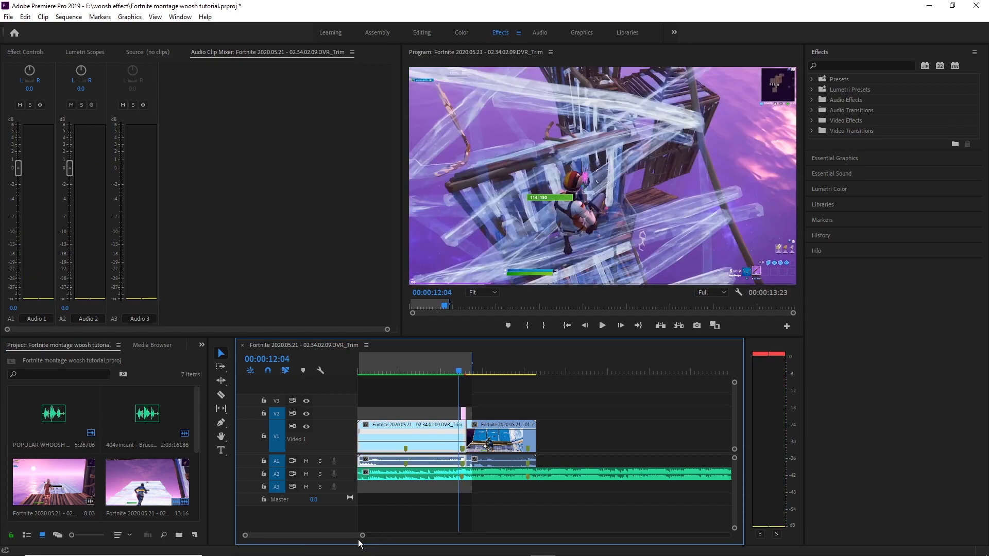
pyautogui.moveTo(363, 537); pyautogui.dragTo(277, 535)
pyautogui.moveTo(578, 371); pyautogui.dragTo(586, 409)
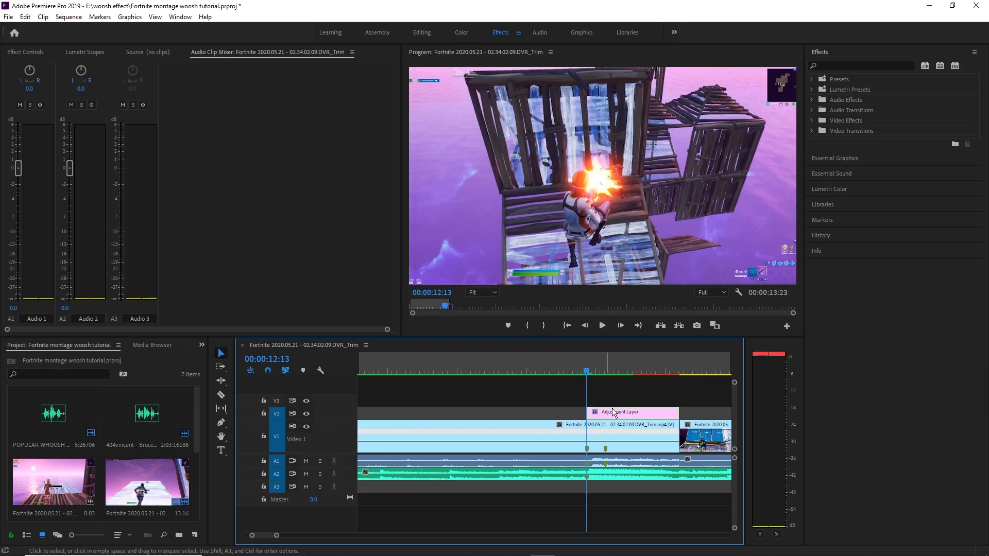
# Open POPULAR WHOOSH SOUND EFFECTS FOR EDITS.mp3 in the Source Monitor and listen to its opening sounds and the marked whoosh.
pyautogui.doubleClick(49, 420)
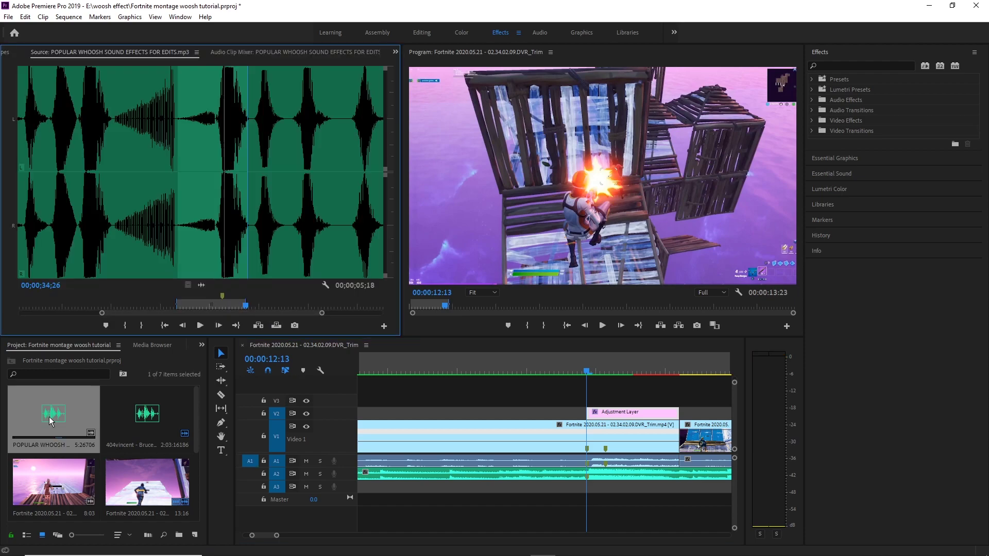
pyautogui.moveTo(219, 304); pyautogui.dragTo(176, 302)
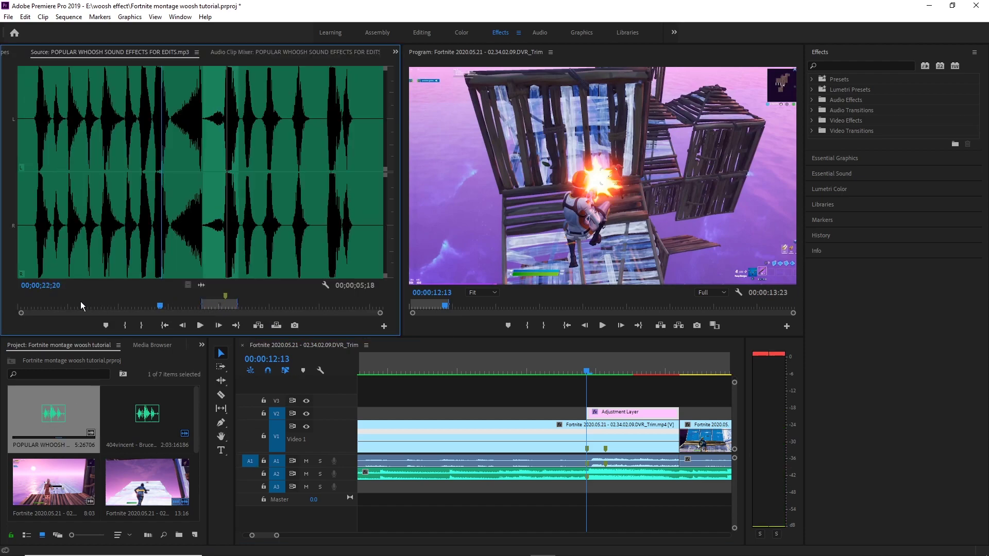
pyautogui.click(31, 305)
pyautogui.press('space')
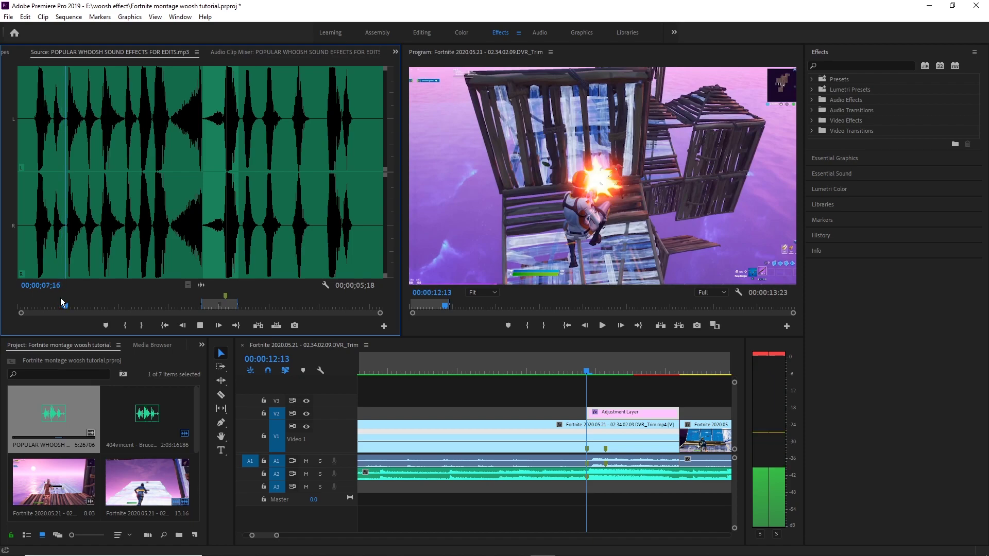
pyautogui.click(202, 306)
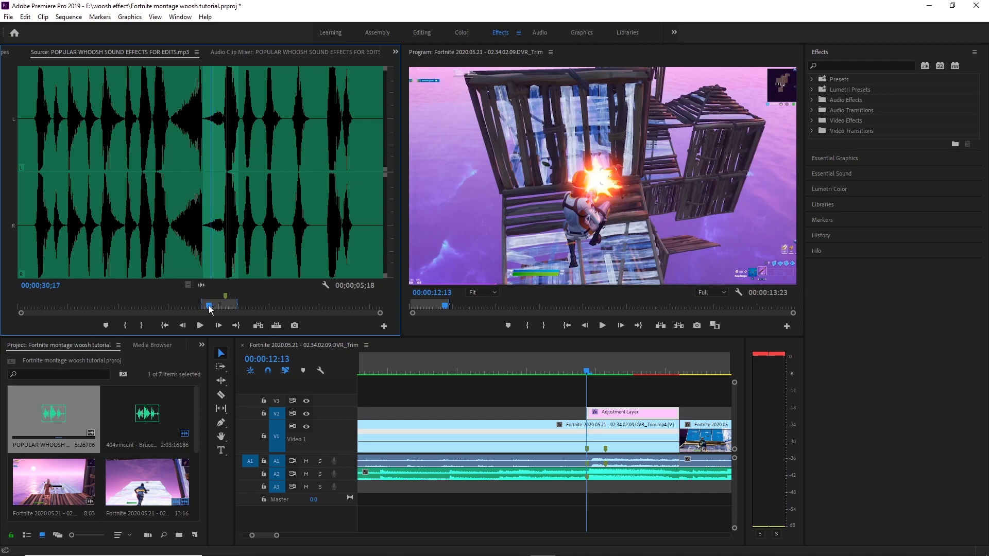
pyautogui.press('space')
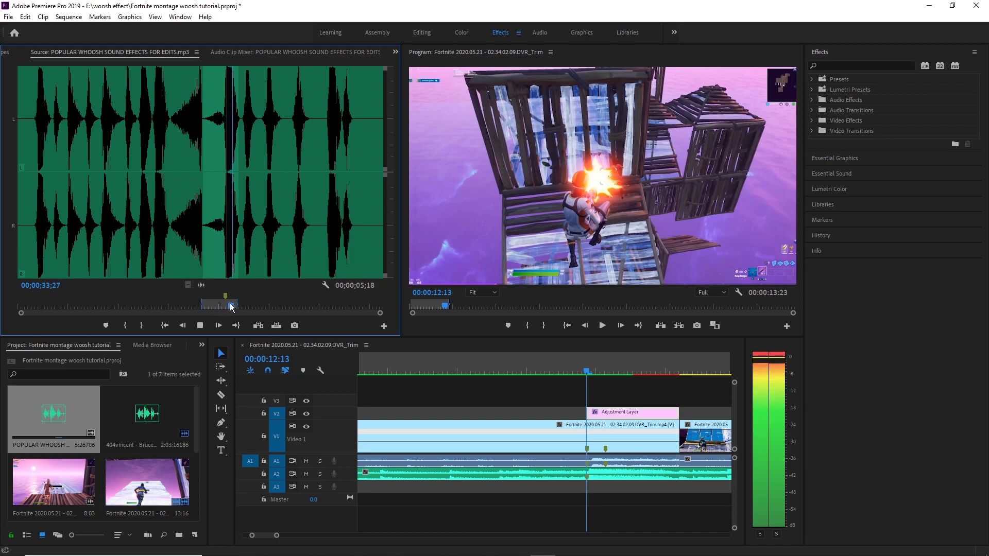
# Try a source in point at 00;00;32;13, undo it, and set the whoosh's out point at 00;00;34;25.
pyautogui.click(225, 308)
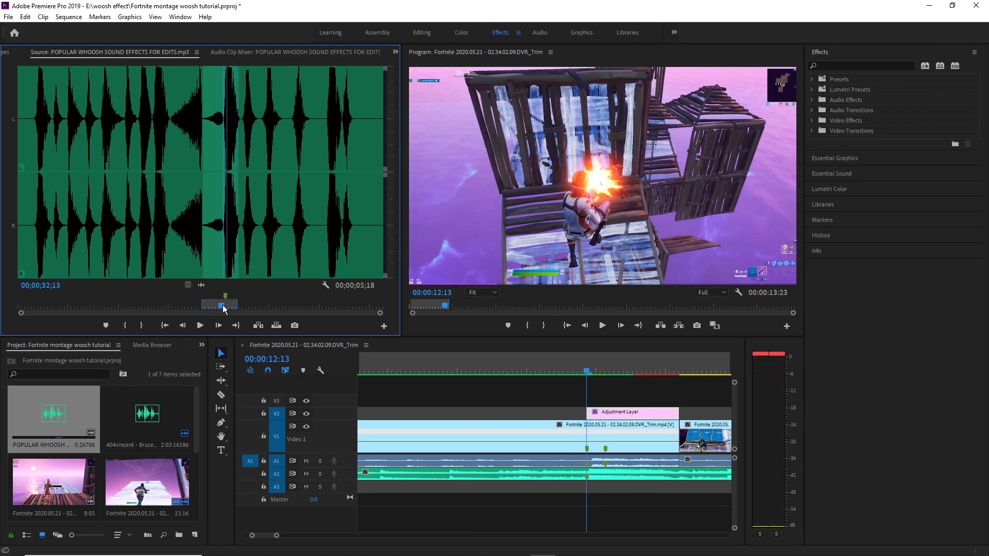
pyautogui.press('i')
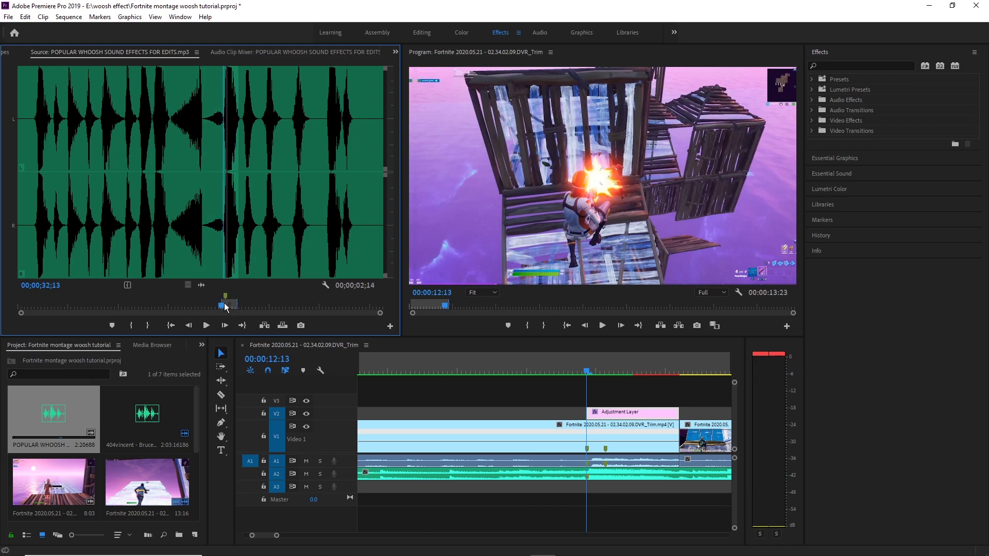
pyautogui.moveTo(222, 305); pyautogui.dragTo(238, 305)
pyautogui.hotkey('ctrl', 'z')
pyautogui.press('o')
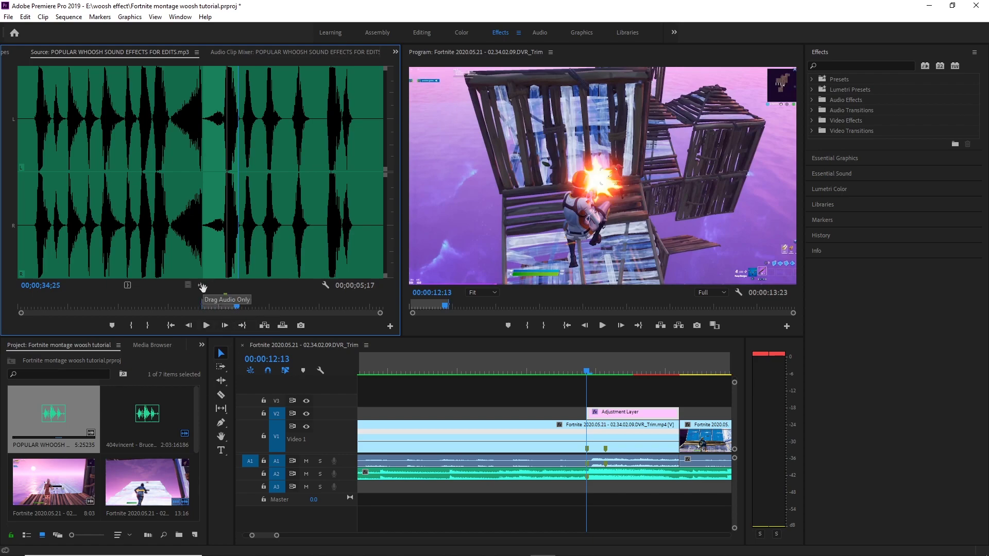
# Place the marked whoosh audio on track A3 under the clip change and locate its peak around 00:00:11:28.
pyautogui.moveTo(523, 396); pyautogui.dragTo(572, 487)
pyautogui.click(571, 486)
pyautogui.moveTo(513, 371)
pyautogui.mouseDown()
pyautogui.moveTo(524, 400)
pyautogui.moveTo(526, 370)
pyautogui.mouseUp()
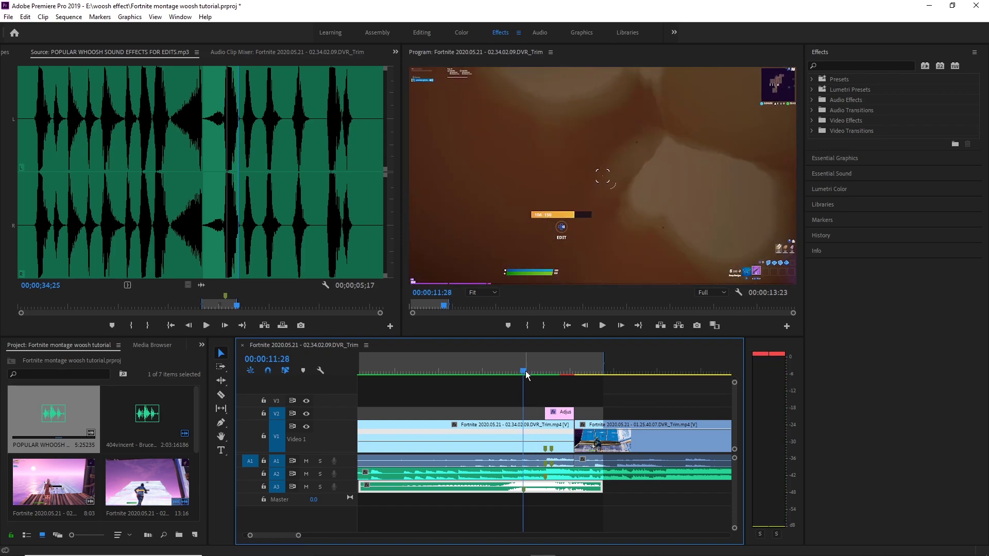
pyautogui.click(518, 368)
pyautogui.moveTo(519, 377); pyautogui.dragTo(523, 382)
pyautogui.press('space')
pyautogui.press('space')
pyautogui.click(517, 365)
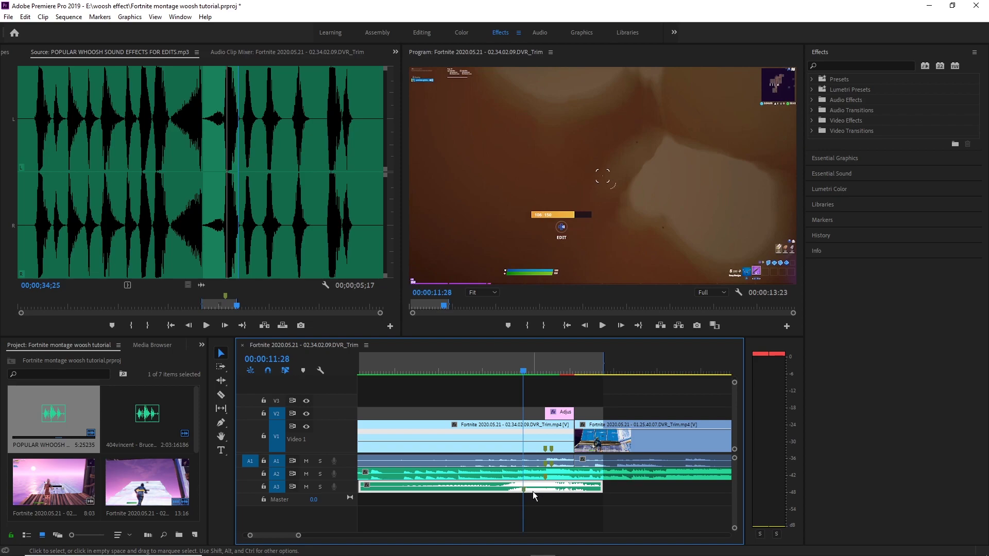
# Shift the A3 whoosh until its marker lines up with the adjustment layer's start, and play the lead-up from 00:00:09:24.
pyautogui.moveTo(533, 490); pyautogui.dragTo(551, 494)
pyautogui.moveTo(544, 369); pyautogui.dragTo(539, 373)
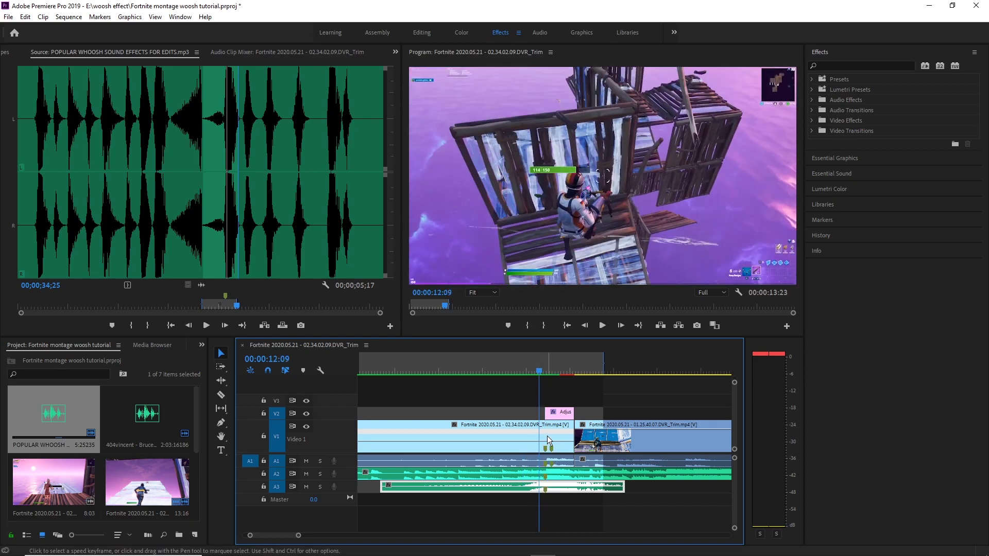
pyautogui.moveTo(533, 370); pyautogui.dragTo(431, 391)
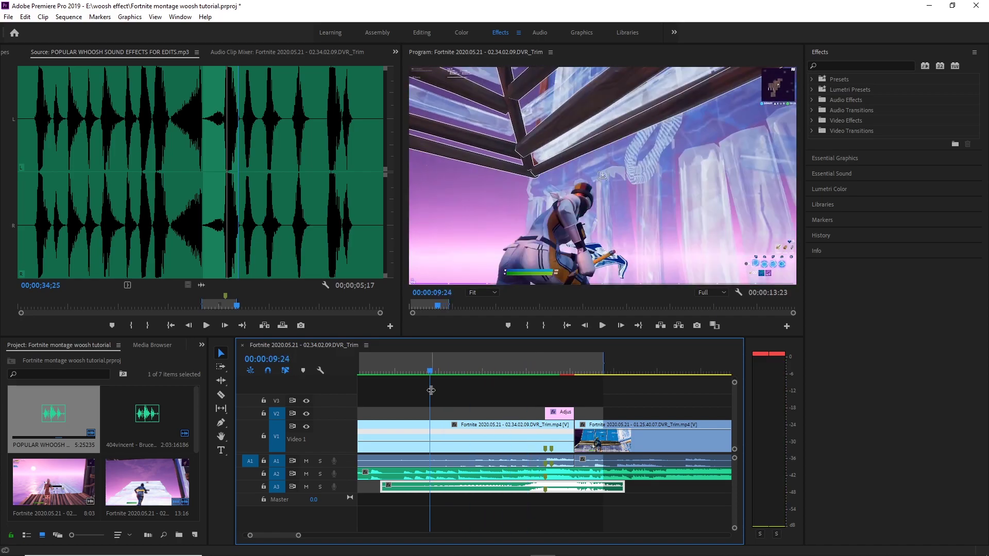
pyautogui.press('space')
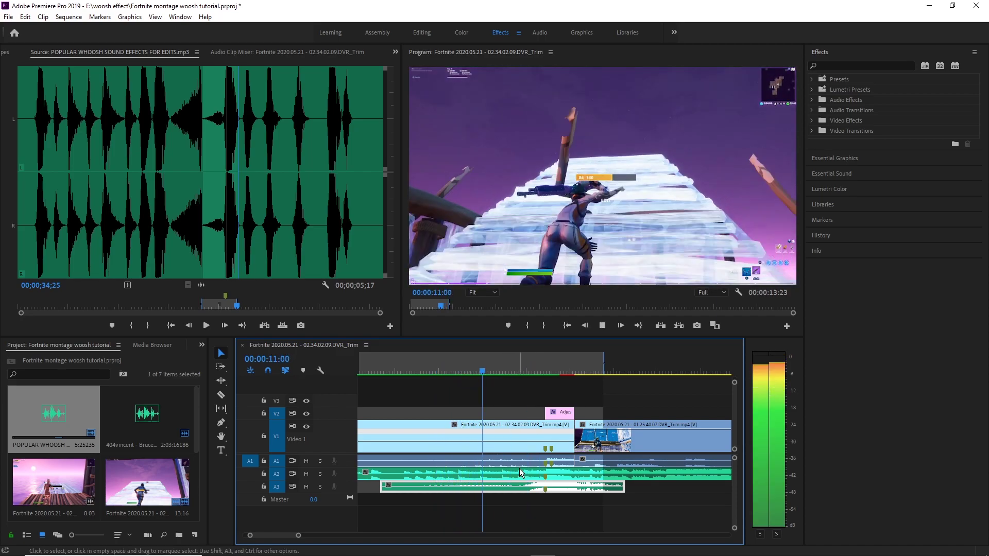
pyautogui.press('space')
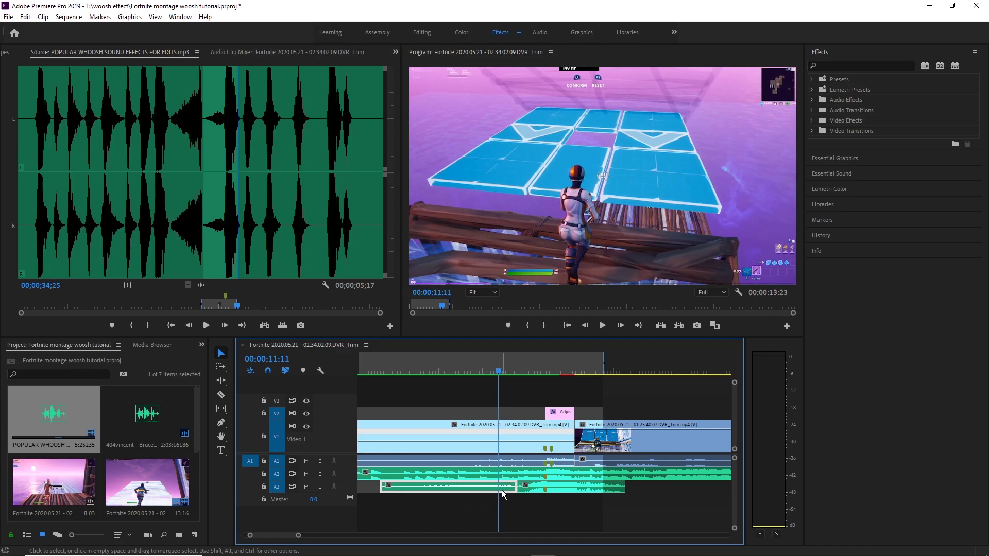
# Delete the quiet lead-in segment of the whoosh on A3, keeping the loud part, and play back the result.
pyautogui.press('Delete')
pyautogui.press('space')
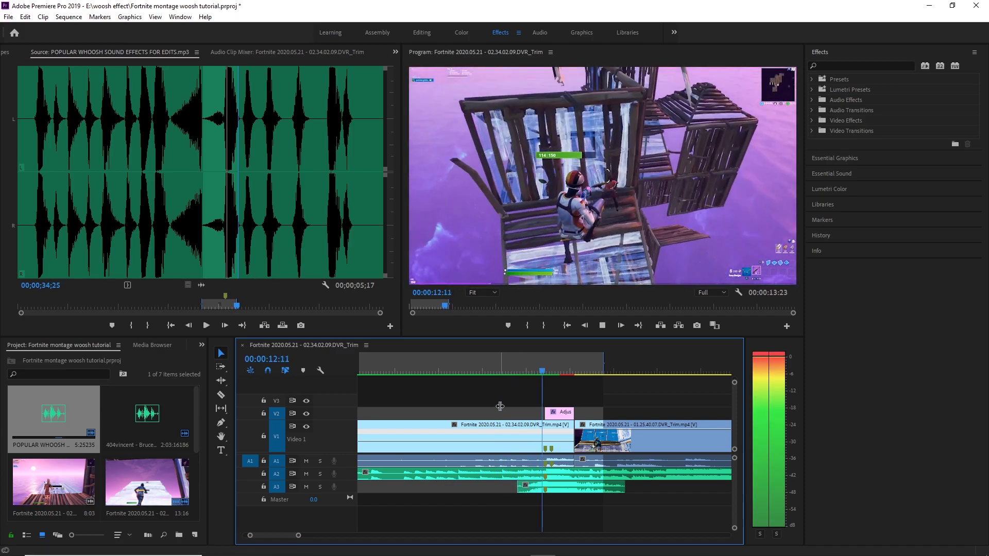
pyautogui.click(517, 371)
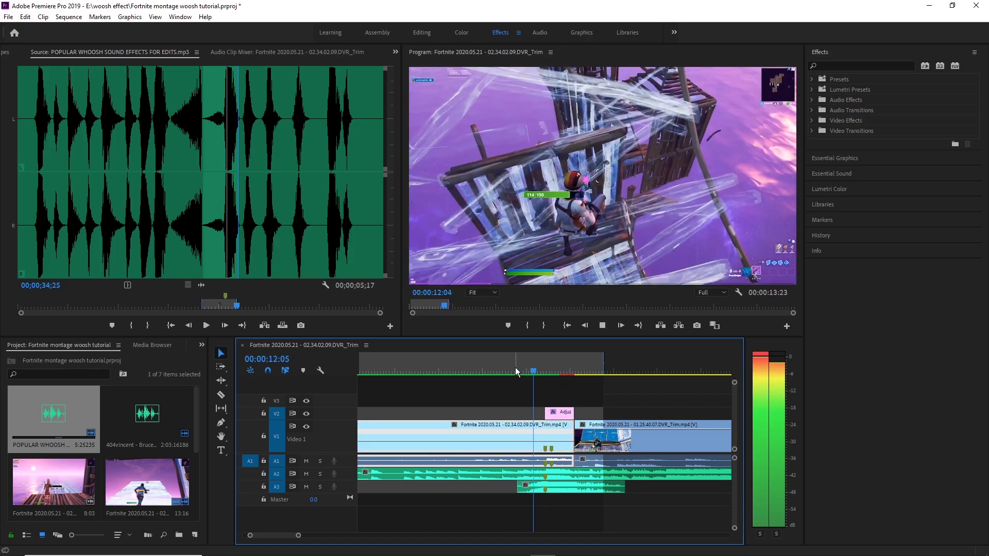
# Select the A3 whoosh, show the Audio Clip Mixer, and play from 00:00:12:13 to check the track levels.
pyautogui.moveTo(524, 364); pyautogui.dragTo(545, 368)
pyautogui.click(562, 489)
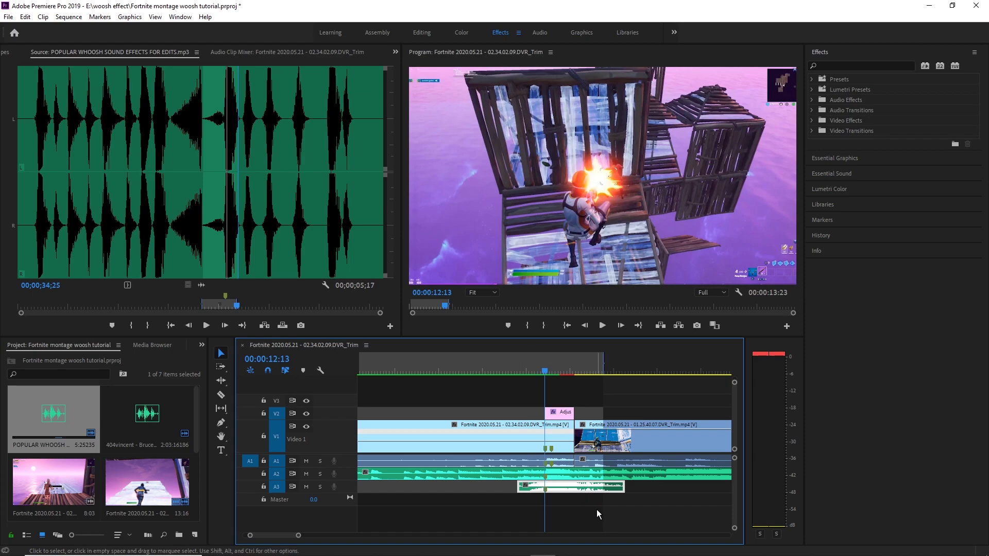
pyautogui.click(233, 52)
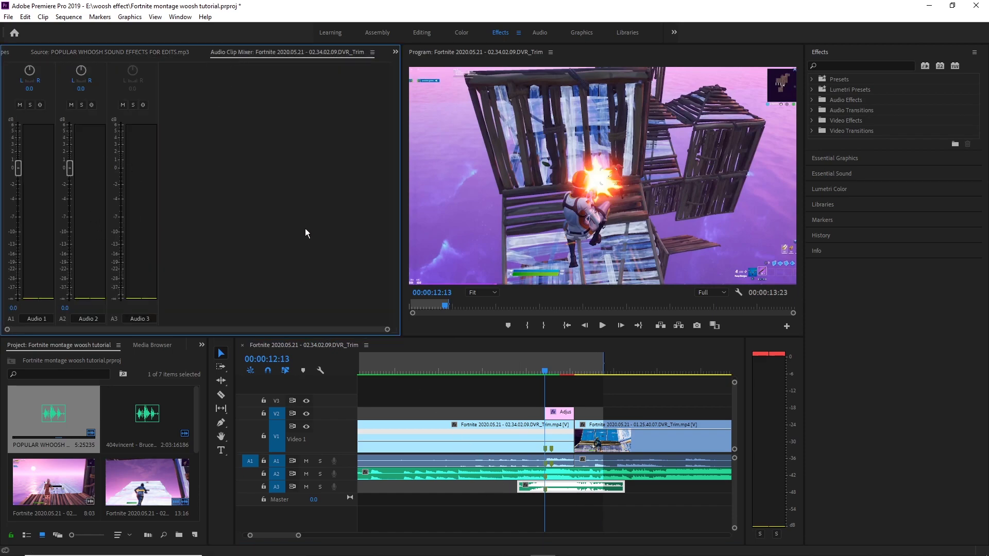
pyautogui.press('space')
pyautogui.press('space')
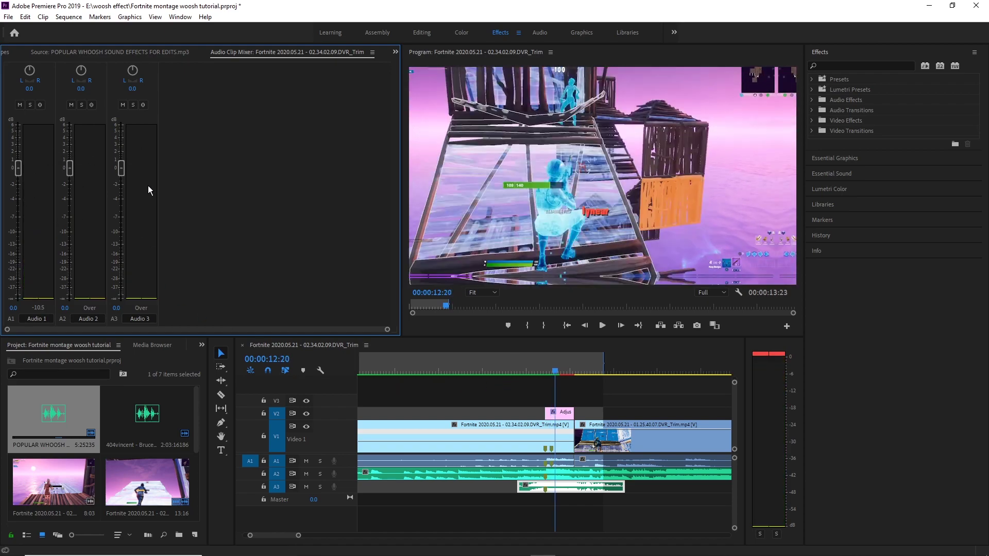
# Select the A3 whoosh, park the playhead at 00:00:12:14 and lower the clip's volume to -6.9 dB.
pyautogui.click(563, 487)
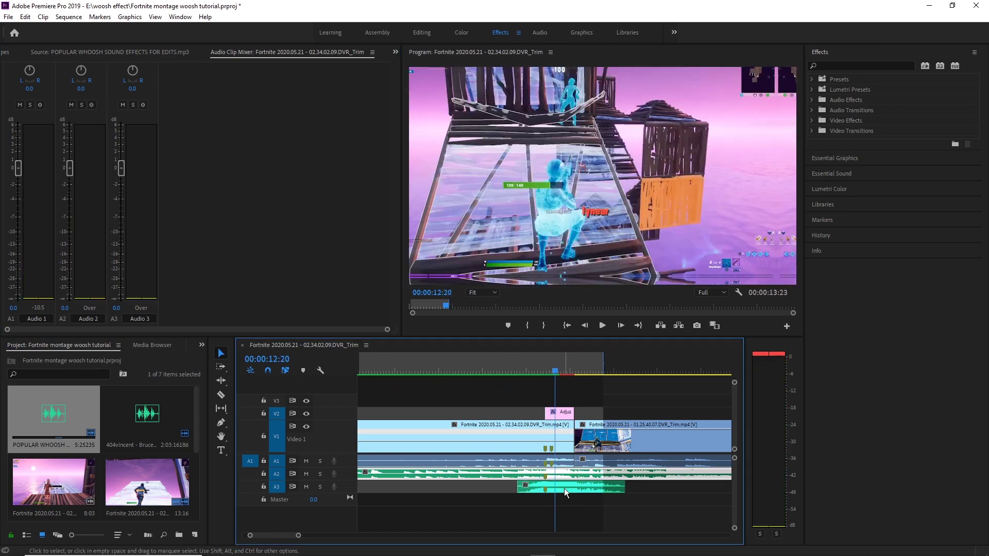
pyautogui.click(560, 459)
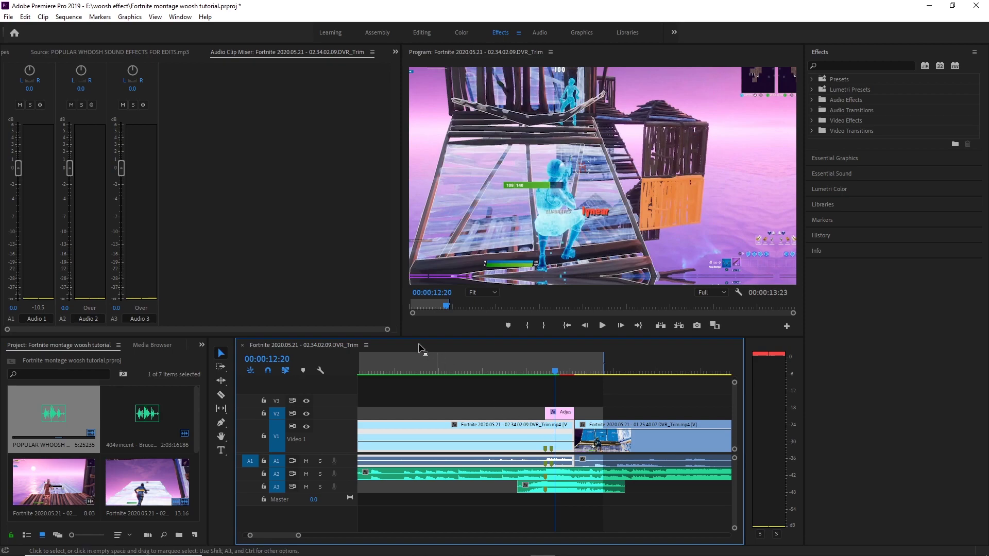
pyautogui.click(567, 489)
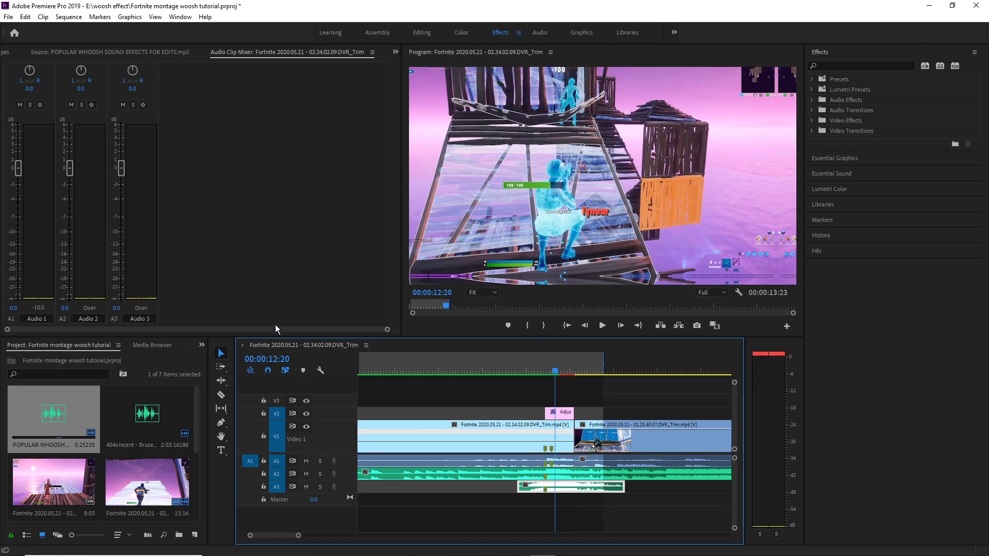
pyautogui.hotkey('shift', 'Right')
pyautogui.click(546, 369)
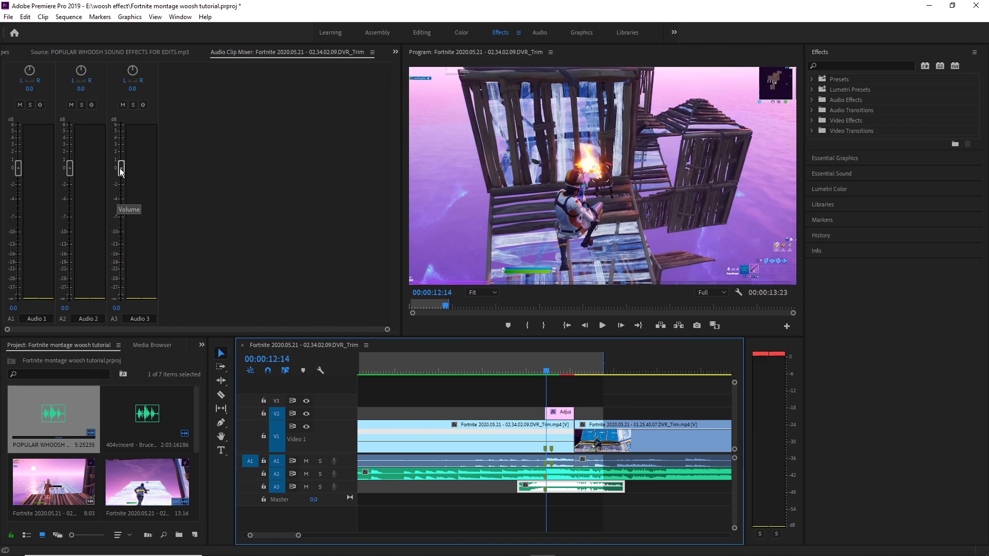
pyautogui.moveTo(121, 169); pyautogui.dragTo(126, 201)
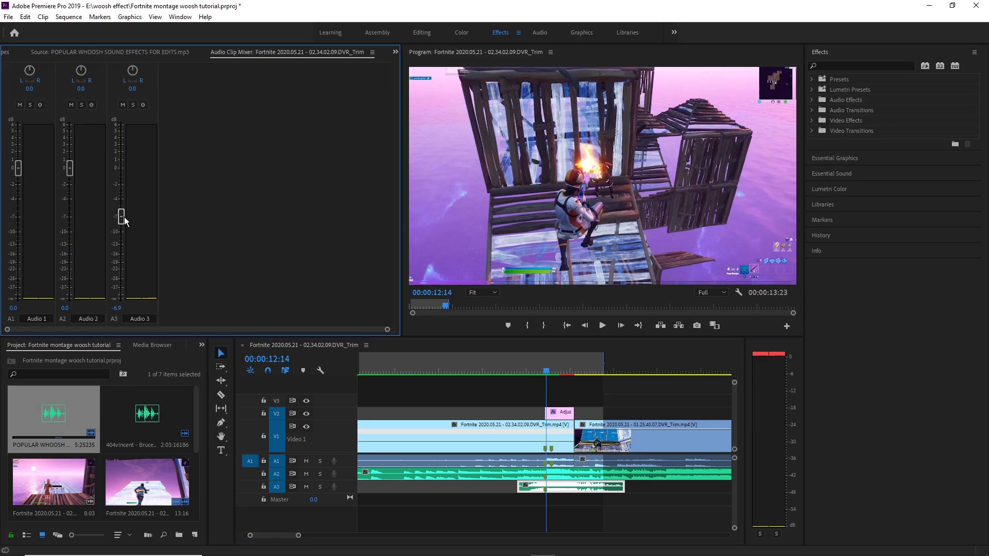
# Play the first clip change from 00:00:11:18, 00:00:12:01 and 00:00:12:04 to check the lowered whoosh against the other tracks.
pyautogui.click(510, 371)
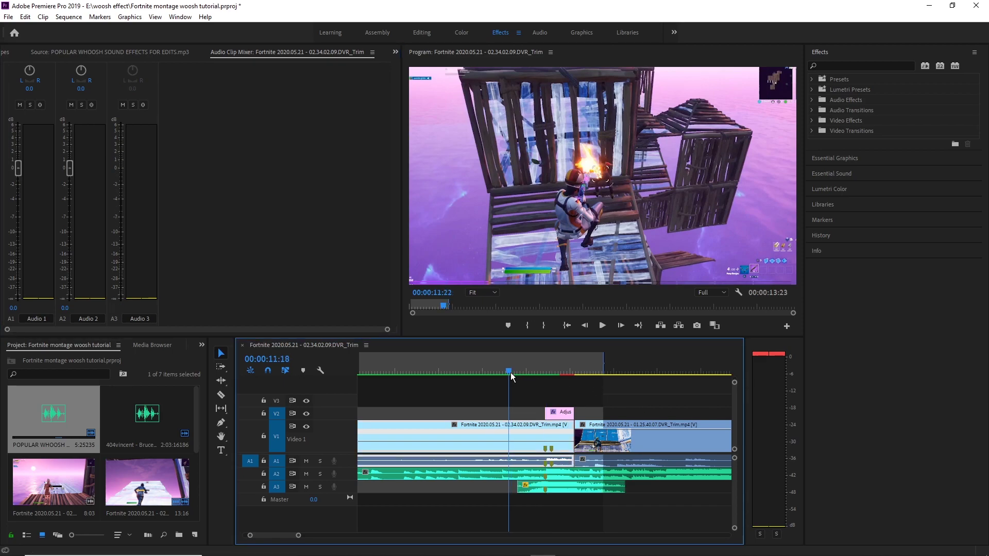
pyautogui.press('space')
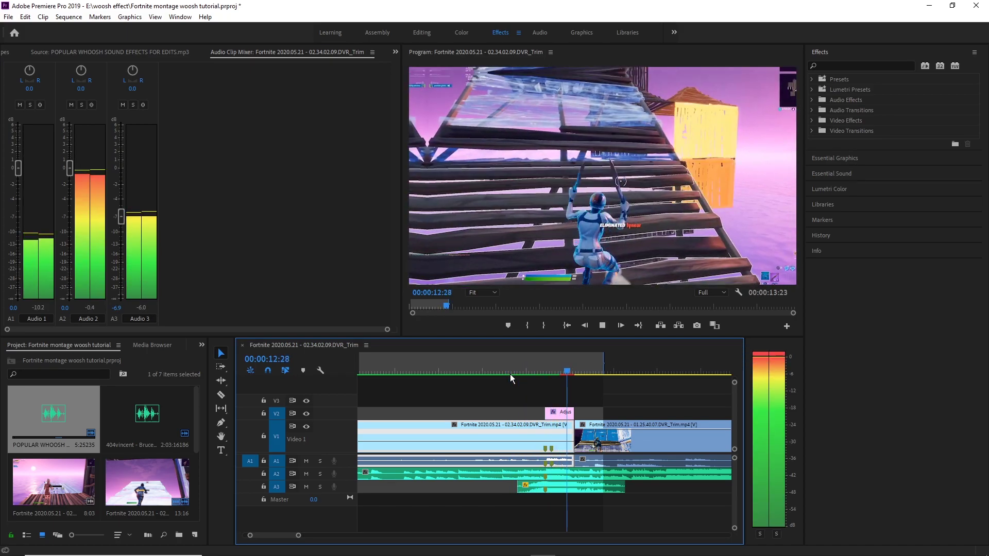
pyautogui.click(527, 373)
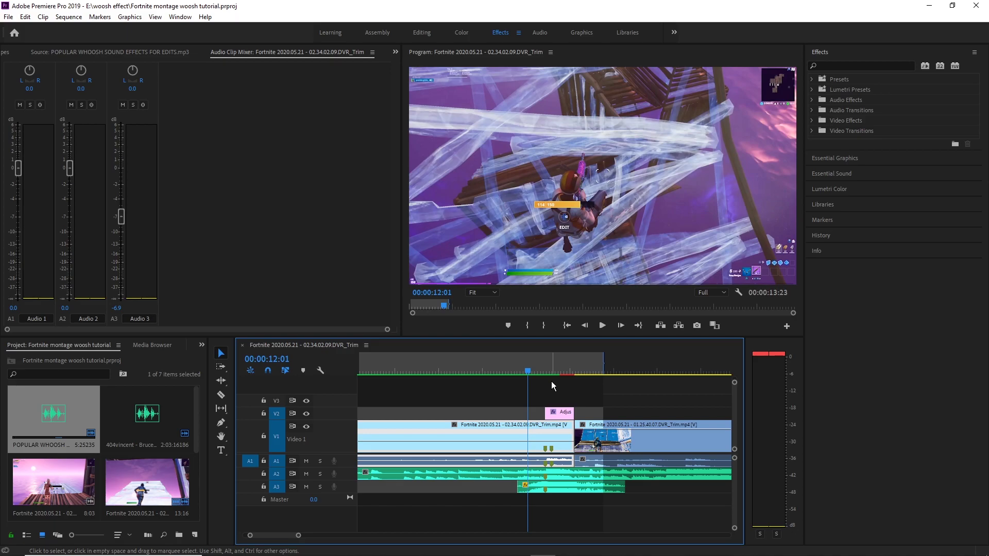
pyautogui.press('space')
pyautogui.press('space')
pyautogui.moveTo(574, 371); pyautogui.dragTo(586, 382)
pyautogui.scroll(-3, 589, 393)
pyautogui.click(412, 369)
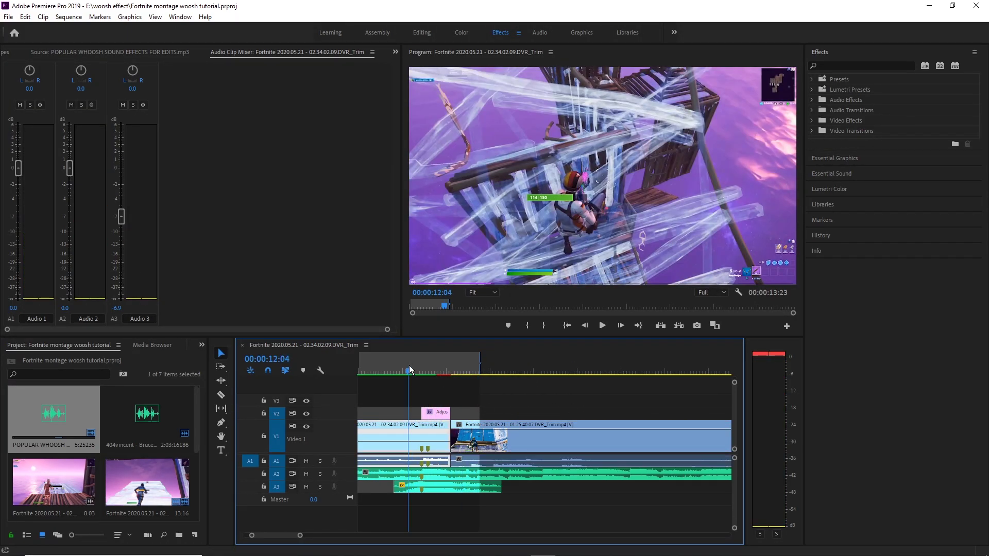
pyautogui.press('space')
pyautogui.press('space')
# Place the marked whoosh on A3 under the second gameplay clip, lining its marker up with the clip's marker just after 00:00:20:11.
pyautogui.moveTo(300, 536)
pyautogui.mouseDown()
pyautogui.moveTo(368, 539)
pyautogui.moveTo(303, 536)
pyautogui.mouseUp()
pyautogui.click(431, 368)
pyautogui.press('space')
pyautogui.press('space')
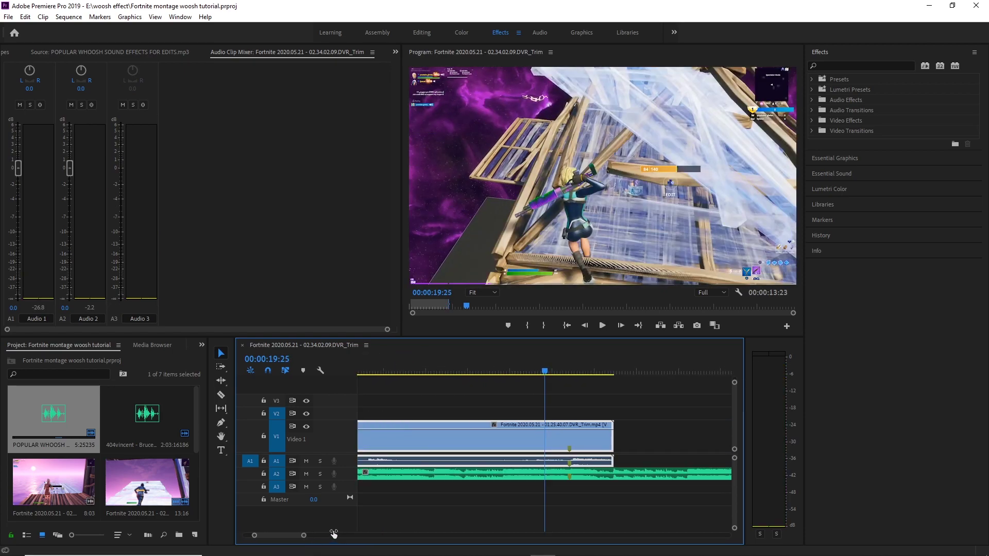
pyautogui.click(568, 371)
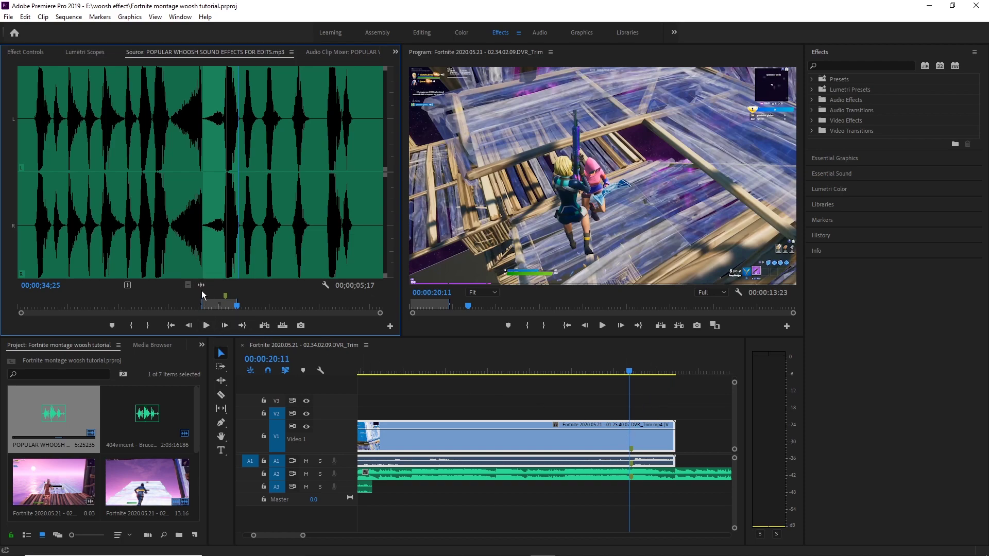
pyautogui.moveTo(397, 378); pyautogui.dragTo(620, 495)
pyautogui.moveTo(622, 366); pyautogui.dragTo(489, 432)
# Play the second clip from 00:00:17:21 to check the timing of the new whoosh and find where its quiet lead-in ends.
pyautogui.press('d')
pyautogui.press('space')
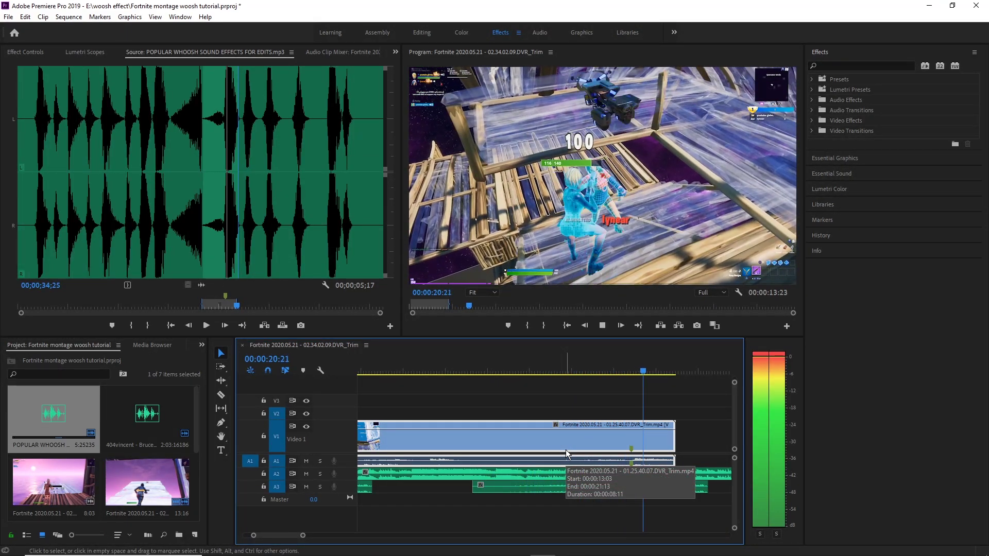
pyautogui.moveTo(592, 381); pyautogui.dragTo(517, 373)
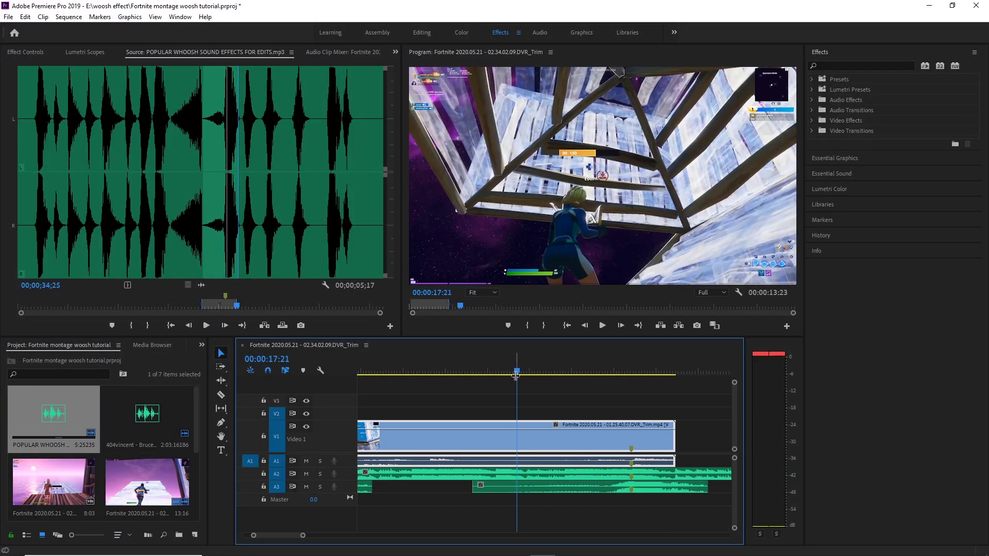
pyautogui.press('space')
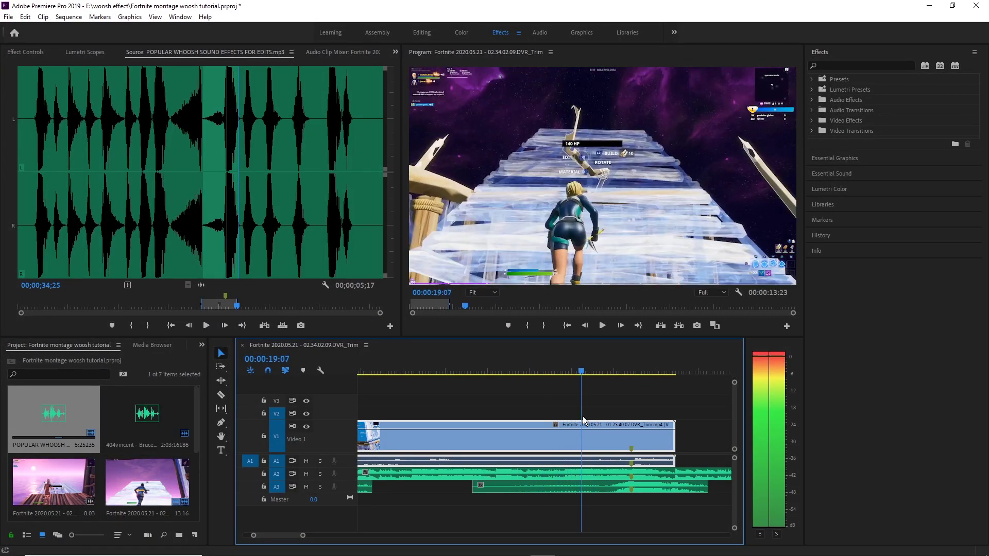
pyautogui.press('space')
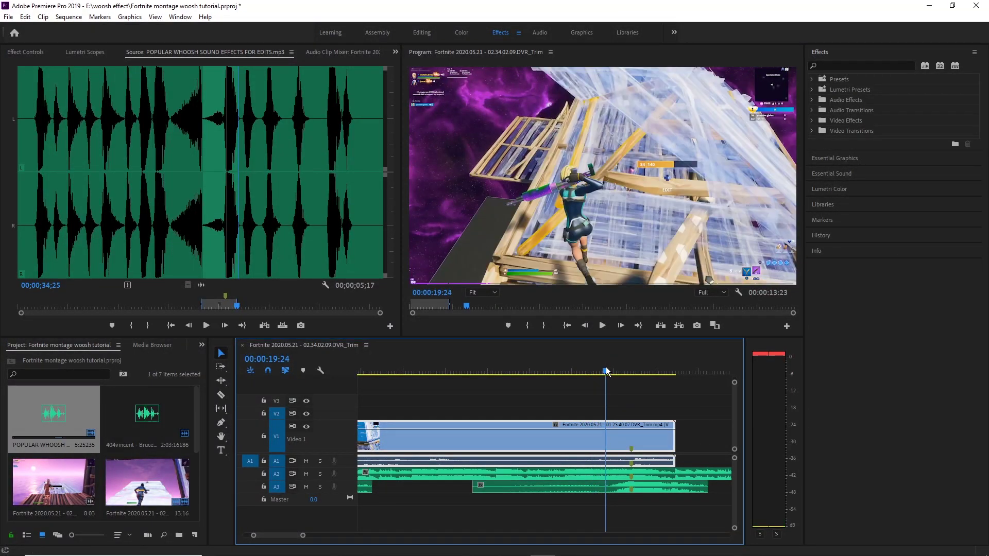
# Split the second A3 whoosh at 00:00:19:24 and park the playhead over its loud part at 00:00:20:07.
pyautogui.press('c')
pyautogui.click(603, 488)
pyautogui.press('v')
pyautogui.moveTo(602, 372)
pyautogui.mouseDown()
pyautogui.moveTo(591, 376)
pyautogui.moveTo(603, 373)
pyautogui.mouseUp()
pyautogui.press('c')
pyautogui.press('v')
pyautogui.moveTo(603, 372); pyautogui.dragTo(623, 386)
# Lower the volume of the second whoosh's loud part on A3 and play back the result from 00:00:17:05.
pyautogui.click(646, 487)
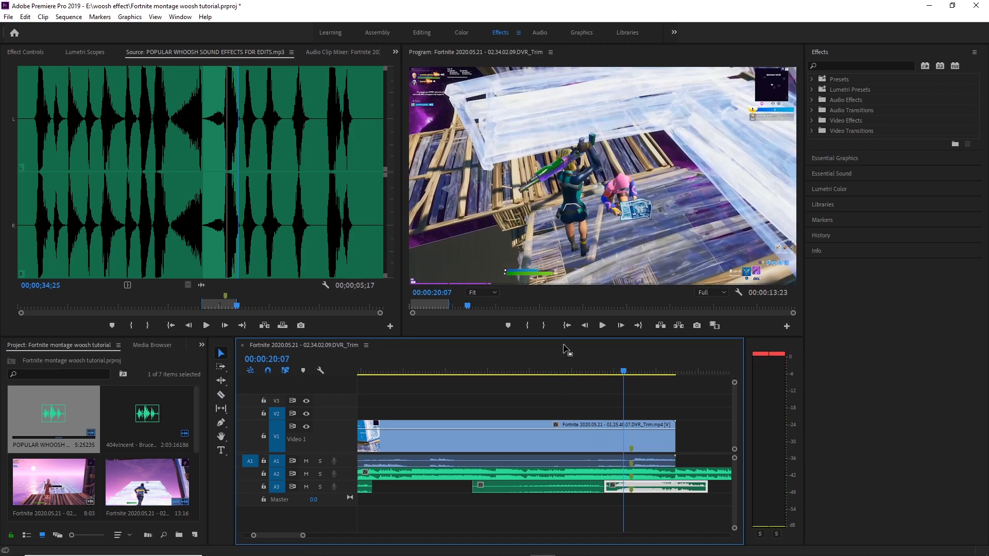
pyautogui.click(337, 52)
pyautogui.moveTo(122, 169); pyautogui.dragTo(129, 214)
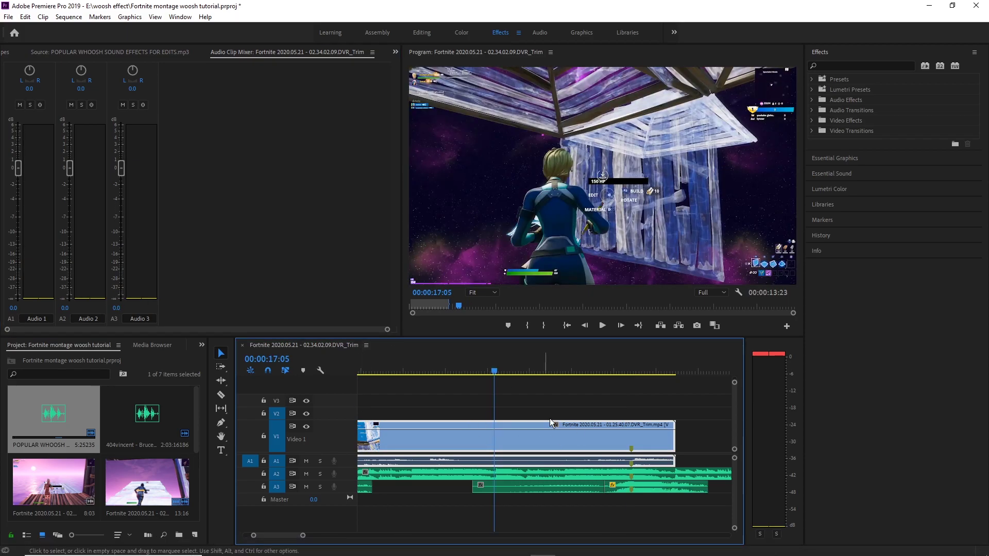
pyautogui.press('space')
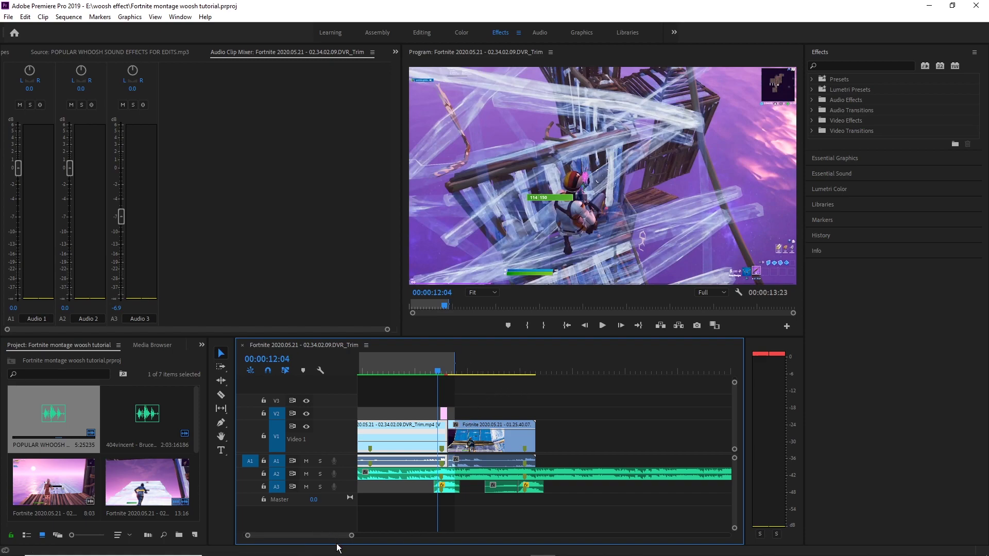
# Play the first clip change from 00:00:12:09 and park the playhead at 00:00:12:23.
pyautogui.moveTo(351, 537); pyautogui.dragTo(324, 536)
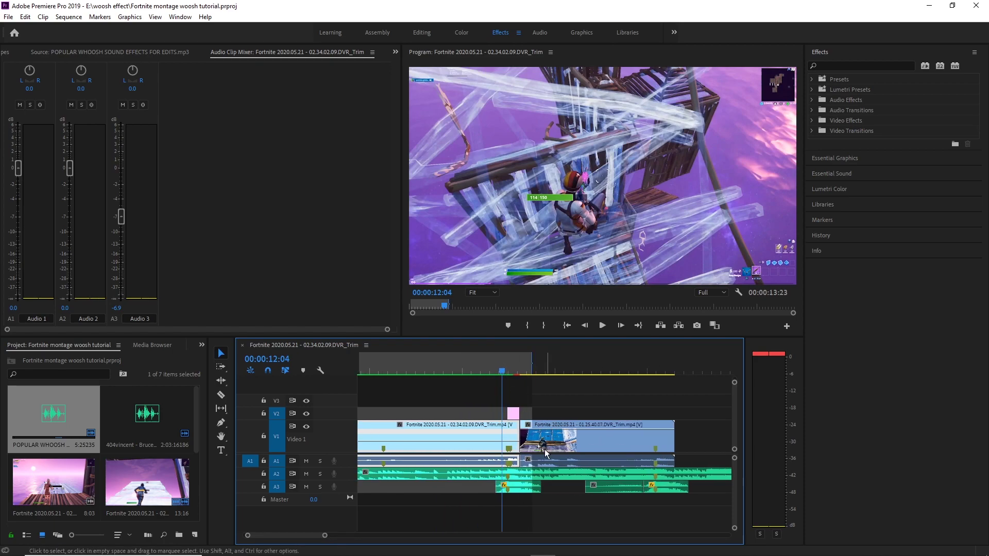
pyautogui.click(505, 372)
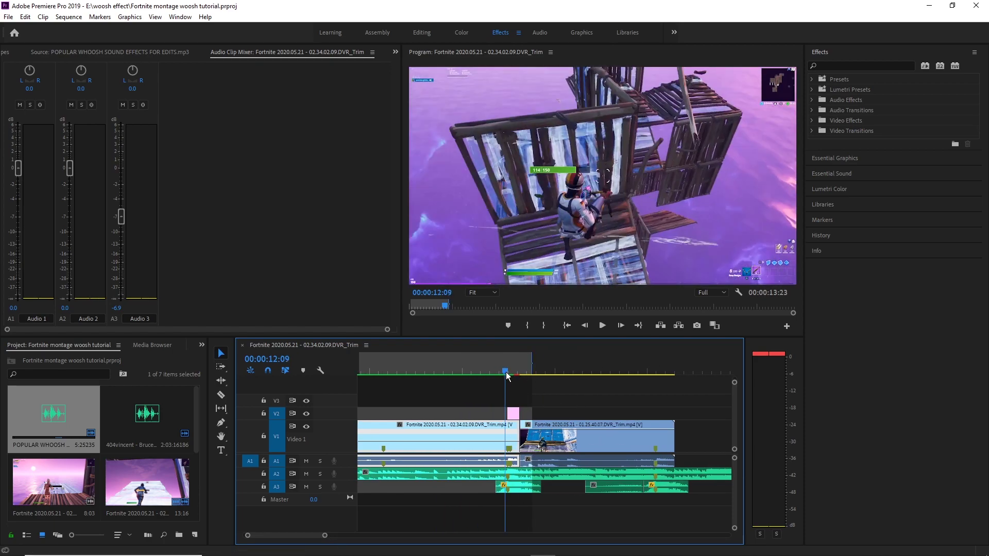
pyautogui.press('space')
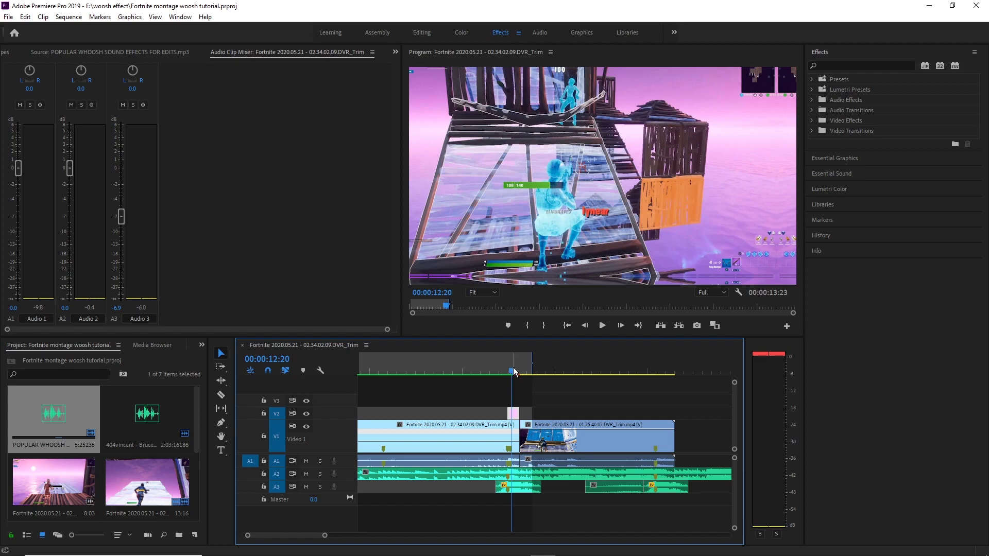
pyautogui.click(513, 370)
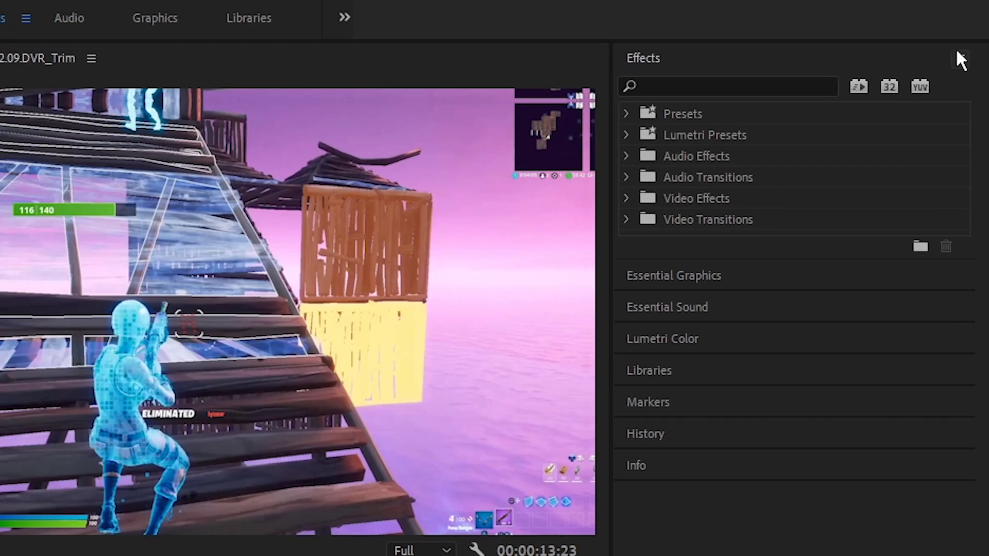
# Import the effect preset file zoompack arsybai.prfpset from the downloads folder on drive E.
pyautogui.click(974, 52)
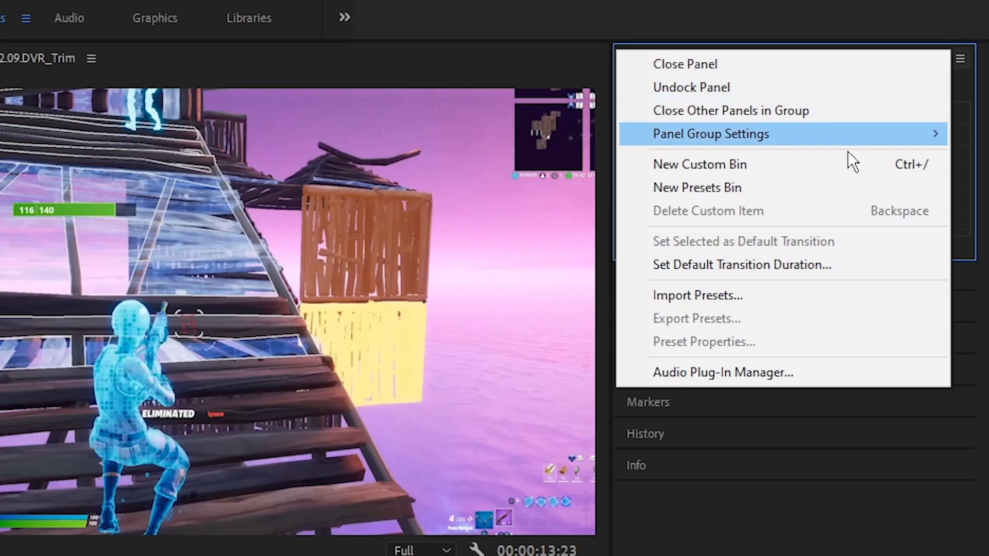
pyautogui.click(721, 295)
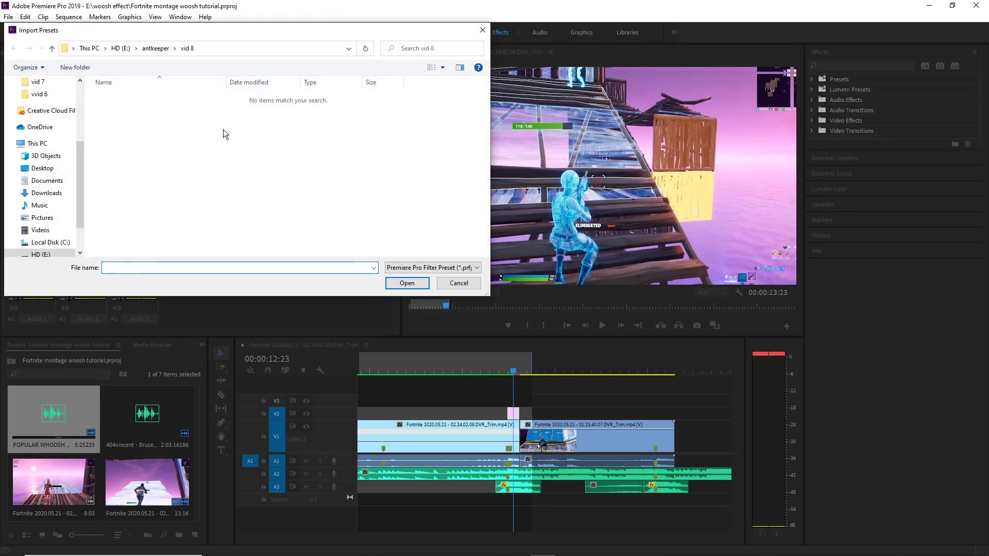
pyautogui.scroll(4, 44, 216)
pyautogui.click(46, 102)
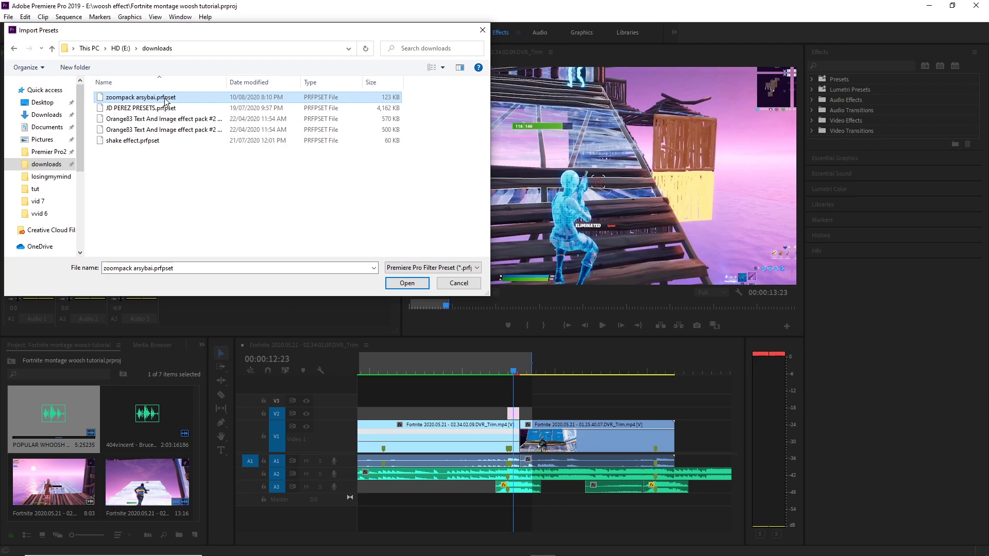
pyautogui.doubleClick(165, 98)
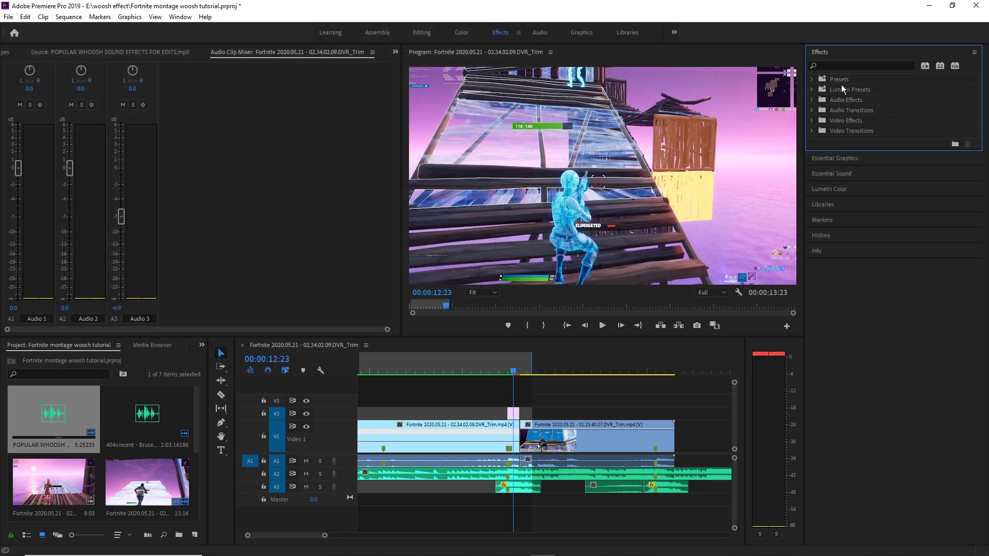
# Show the presets in the imported zoompack_arsybai folder and park the playhead at 00:00:12:21.
pyautogui.click(811, 76)
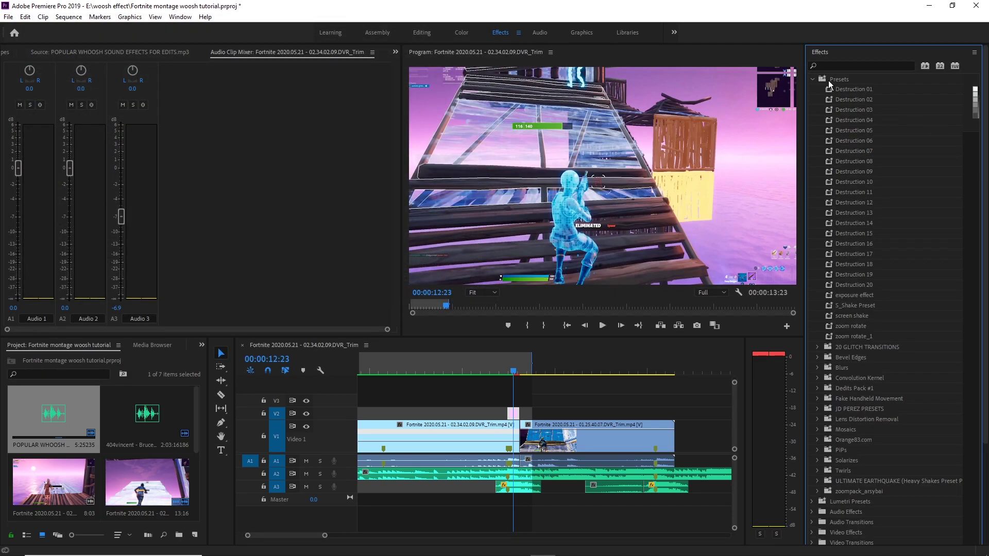
pyautogui.scroll(-5, 885, 288)
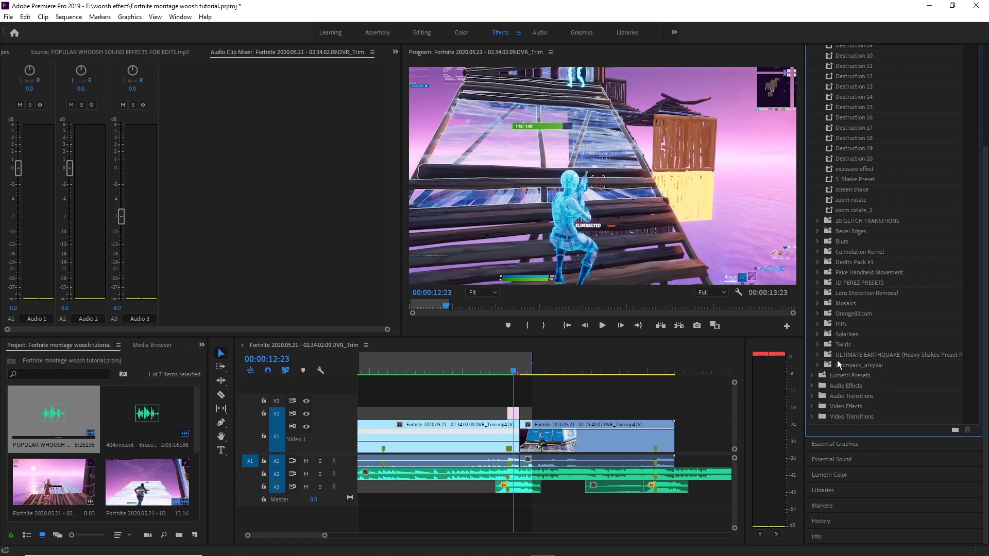
pyautogui.click(818, 365)
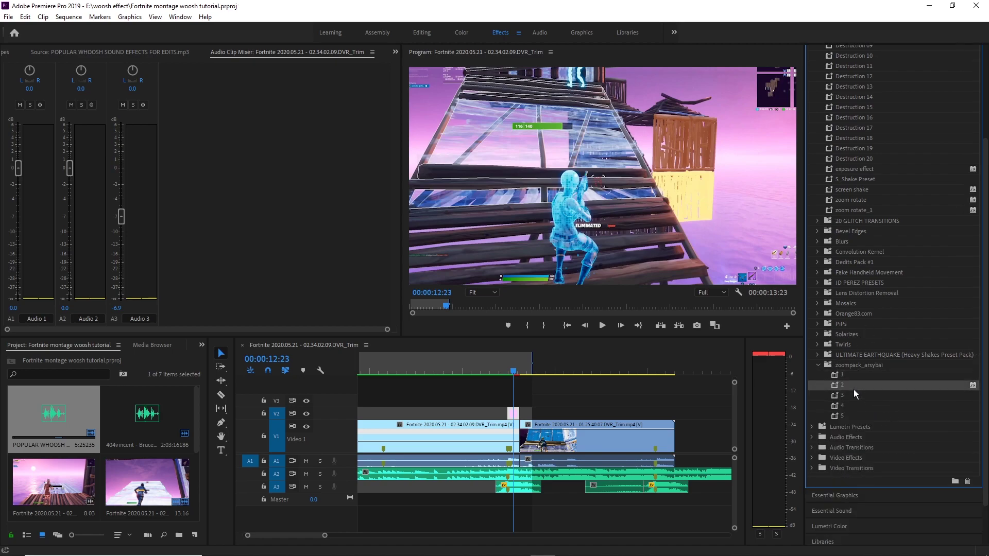
pyautogui.click(849, 407)
pyautogui.click(514, 373)
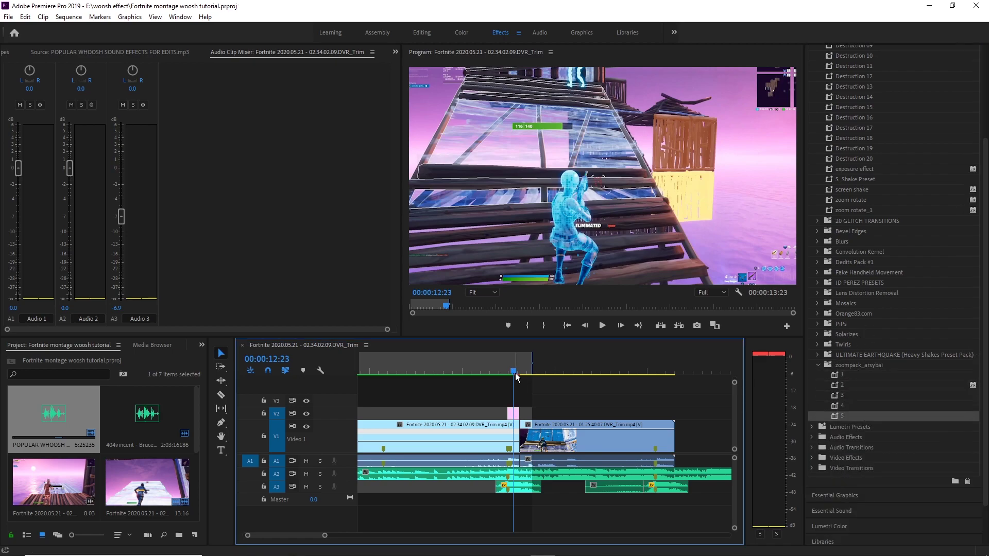
pyautogui.moveTo(514, 374)
pyautogui.mouseDown()
pyautogui.moveTo(522, 391)
pyautogui.moveTo(512, 392)
pyautogui.mouseUp()
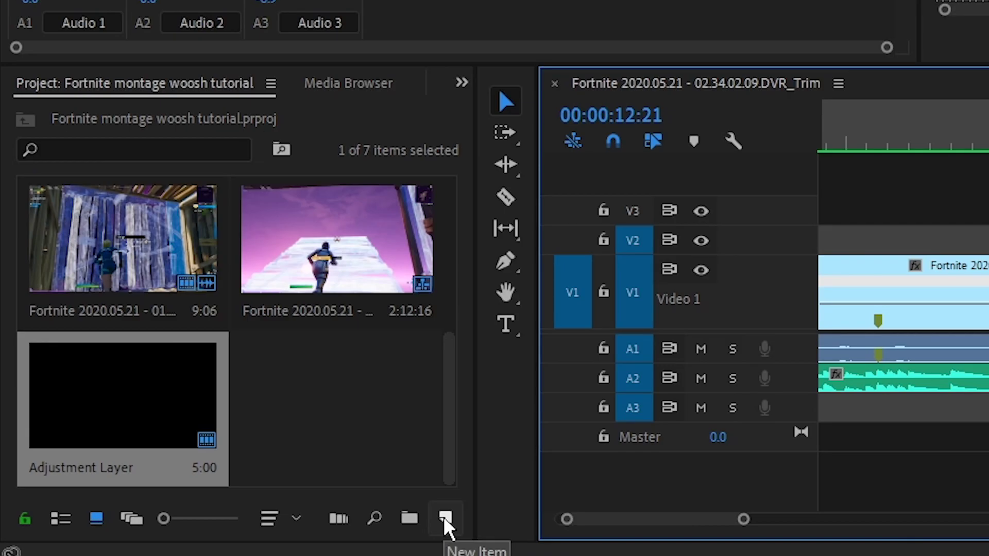
pyautogui.click(444, 521)
pyautogui.click(511, 306)
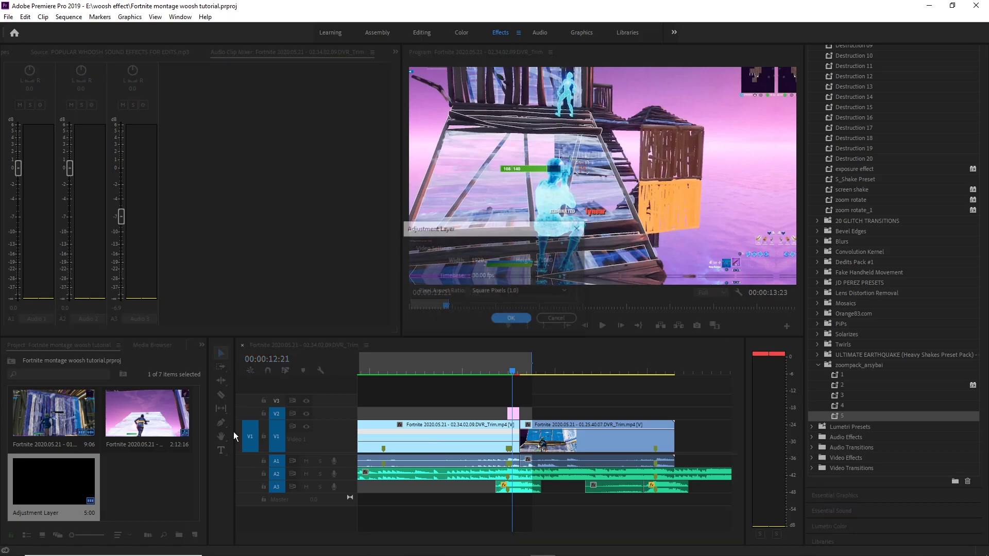
pyautogui.click(549, 318)
# Place the existing adjustment layer on V3 from 00:00:12:21 and shorten it to end just after the clip change, around 00:00:13:16.
pyautogui.moveTo(54, 490); pyautogui.dragTo(513, 401)
pyautogui.moveTo(603, 401); pyautogui.dragTo(531, 401)
pyautogui.press('c')
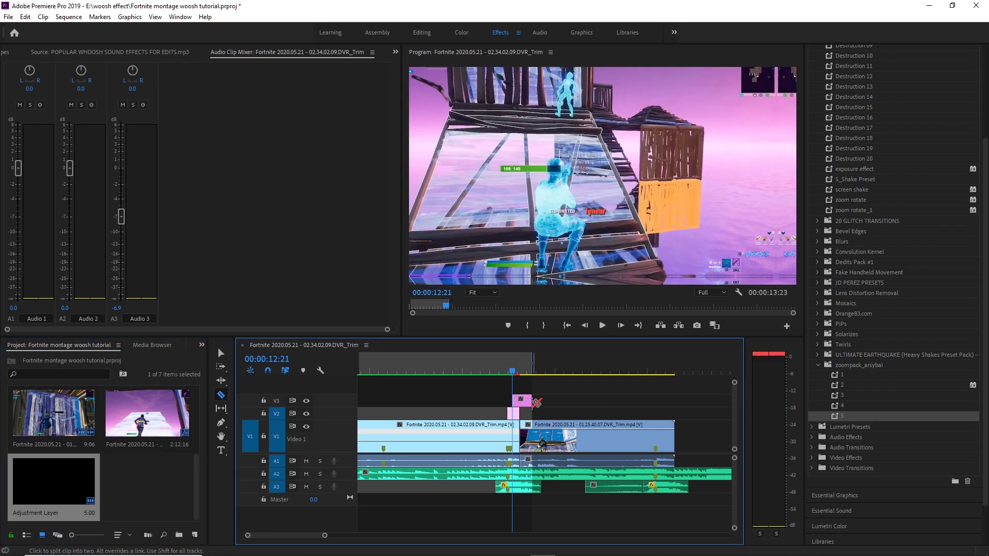
pyautogui.press('v')
pyautogui.press('Down')
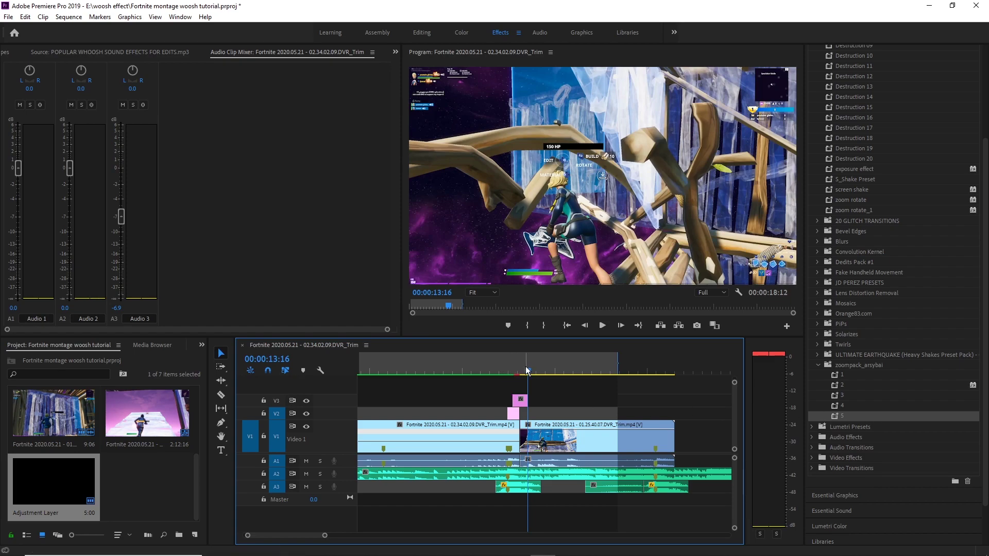
pyautogui.moveTo(528, 371); pyautogui.dragTo(528, 374)
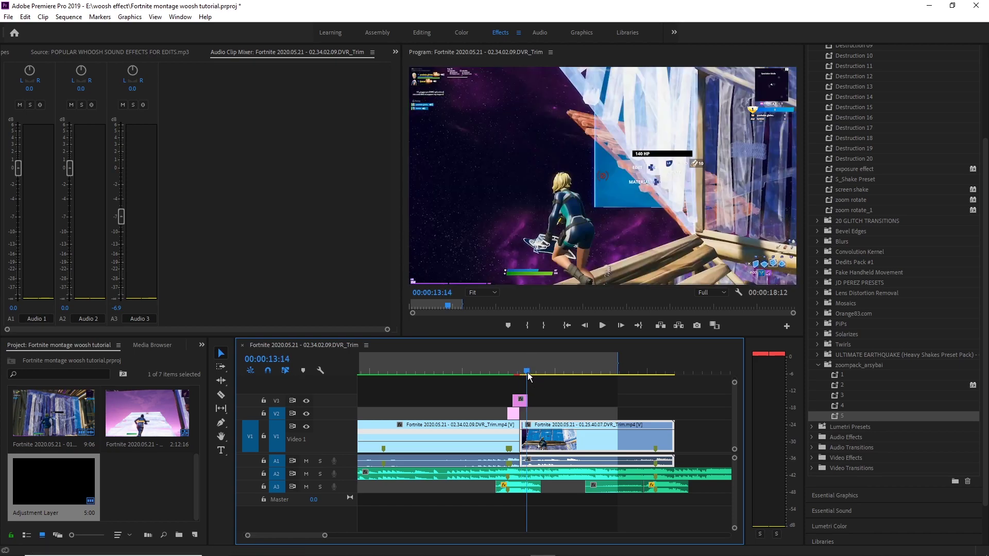
# Apply preset 3 from the zoompack_arsybai folder to the V3 adjustment layer over the clip change and play the transition.
pyautogui.press('Up')
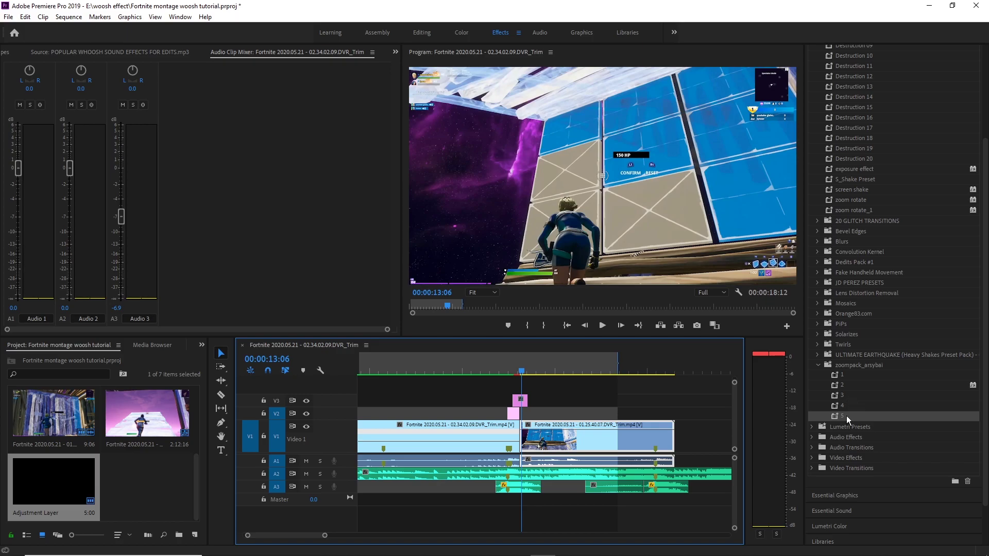
pyautogui.moveTo(858, 395); pyautogui.dragTo(520, 400)
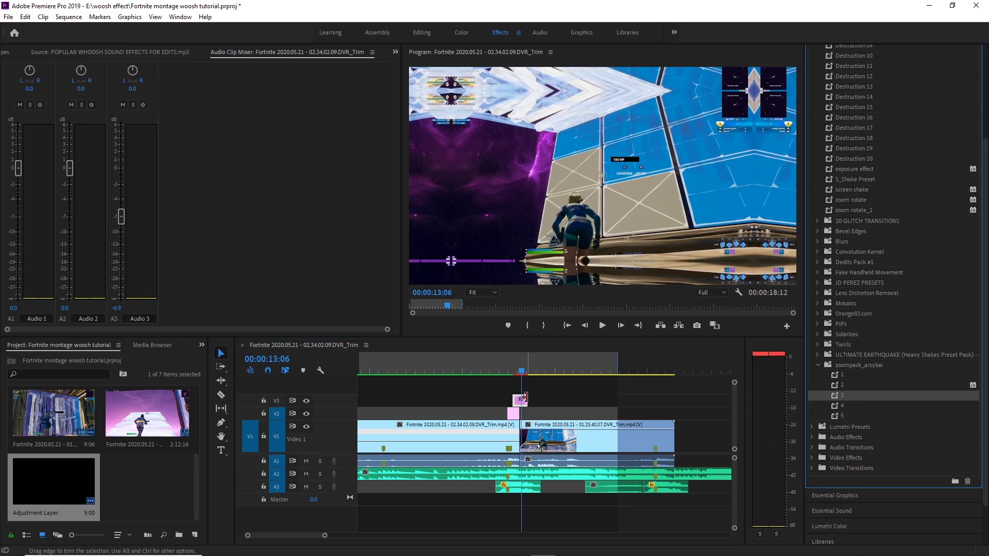
pyautogui.press('space')
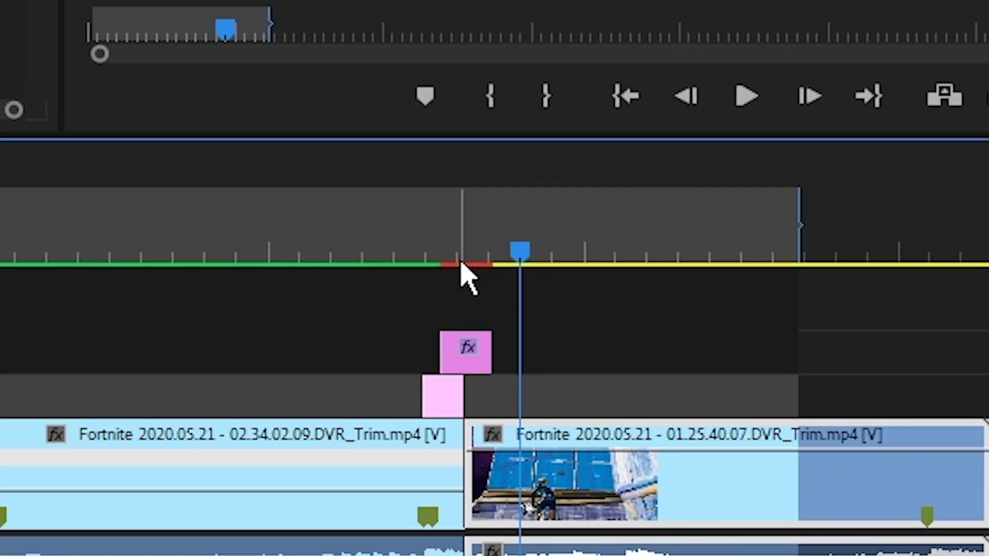
pyautogui.moveTo(437, 260); pyautogui.dragTo(500, 307)
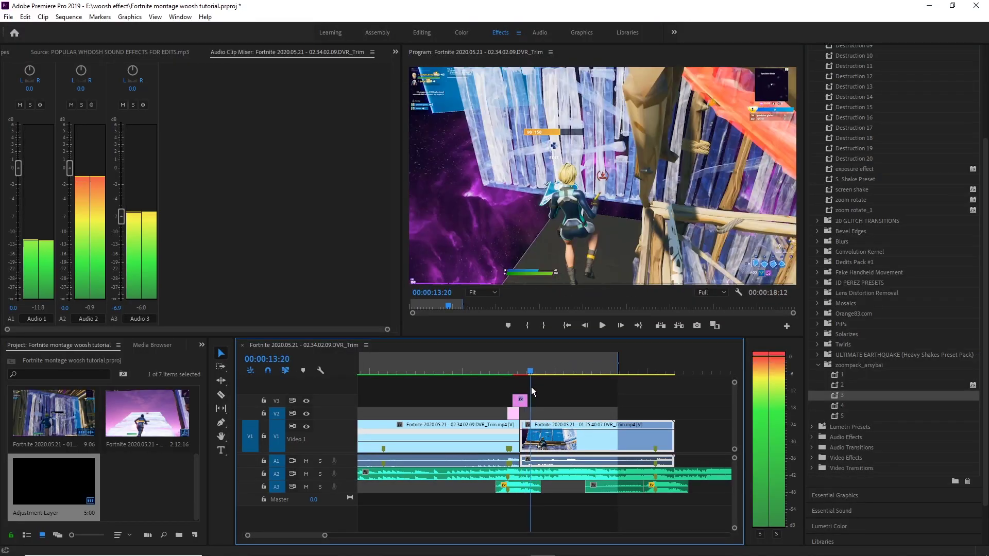
pyautogui.click(509, 369)
pyautogui.press('space')
pyautogui.press('space')
pyautogui.press('space')
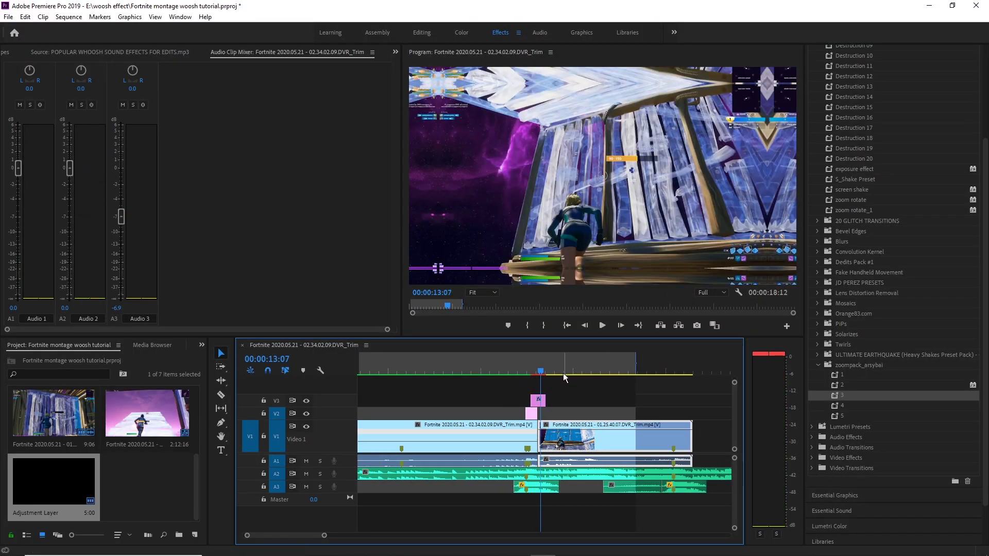
# Mark an in point at 00:00:12:00 and an out point at 00:00:13:29, and render the sequence between them.
pyautogui.click(516, 371)
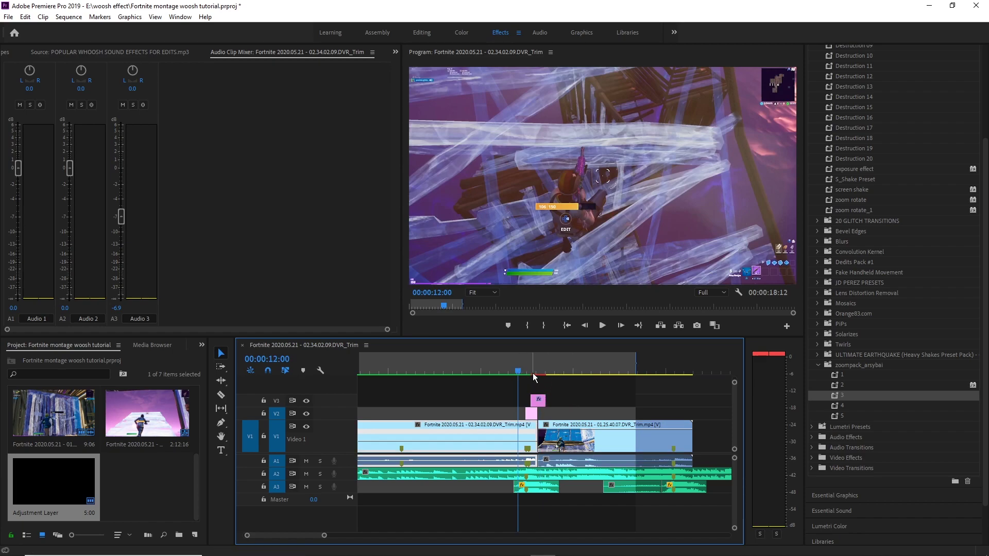
pyautogui.press('i')
pyautogui.click(554, 370)
pyautogui.press('o')
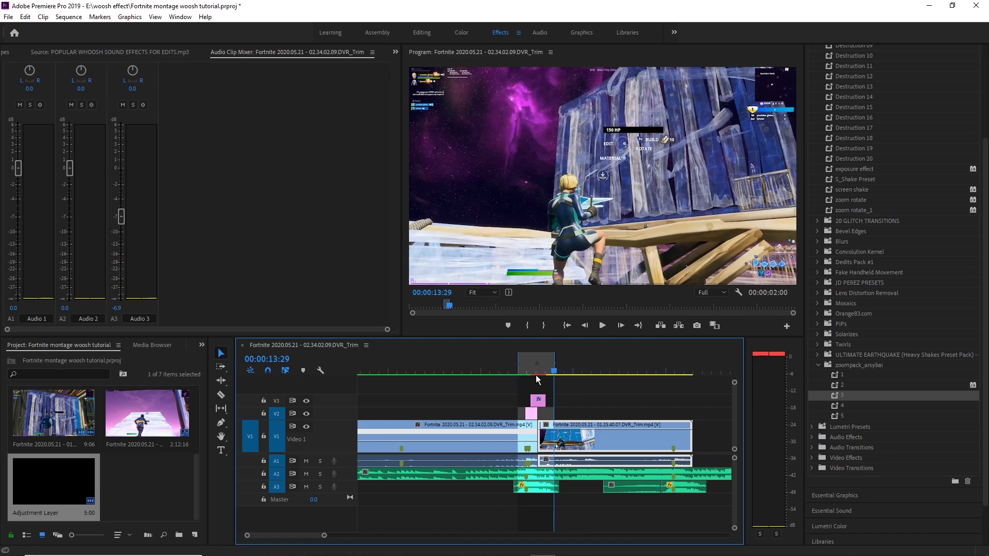
pyautogui.click(68, 16)
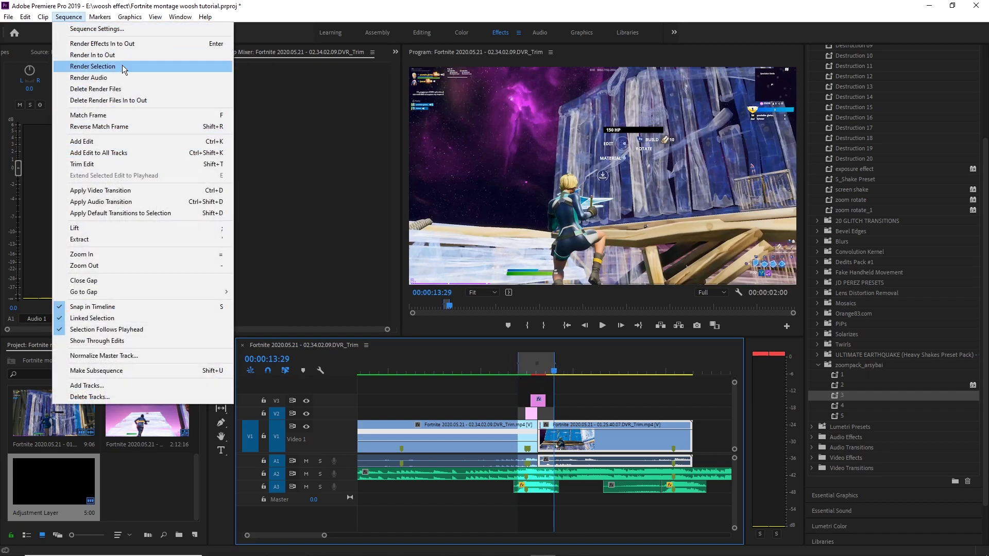
pyautogui.click(122, 57)
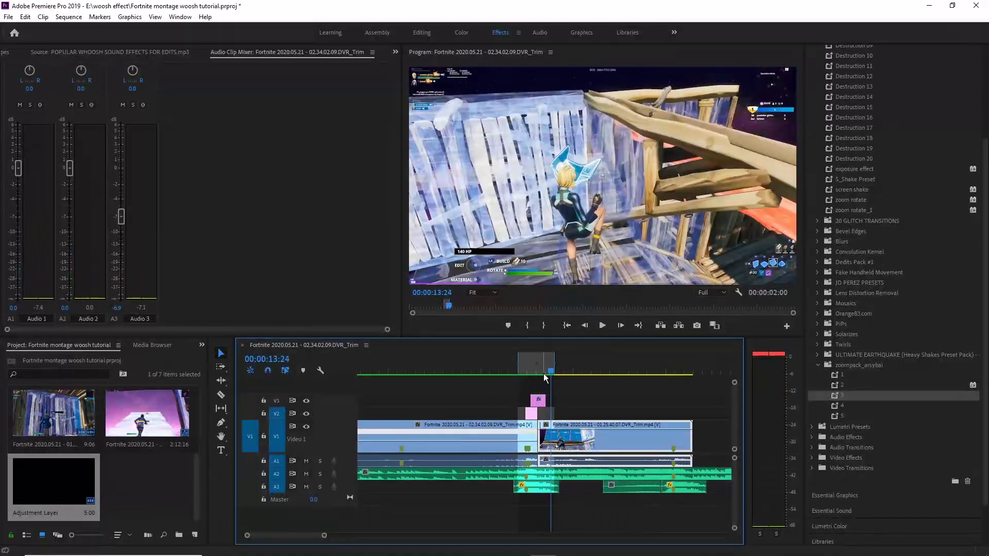
# Play back the rendered zoom transition across the clip change.
pyautogui.click(524, 365)
pyautogui.press('space')
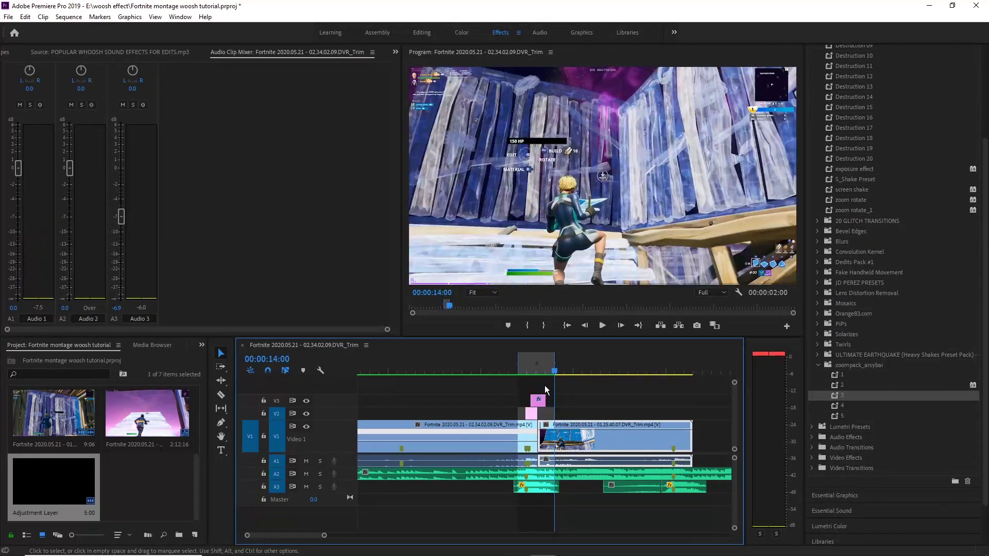
pyautogui.click(540, 372)
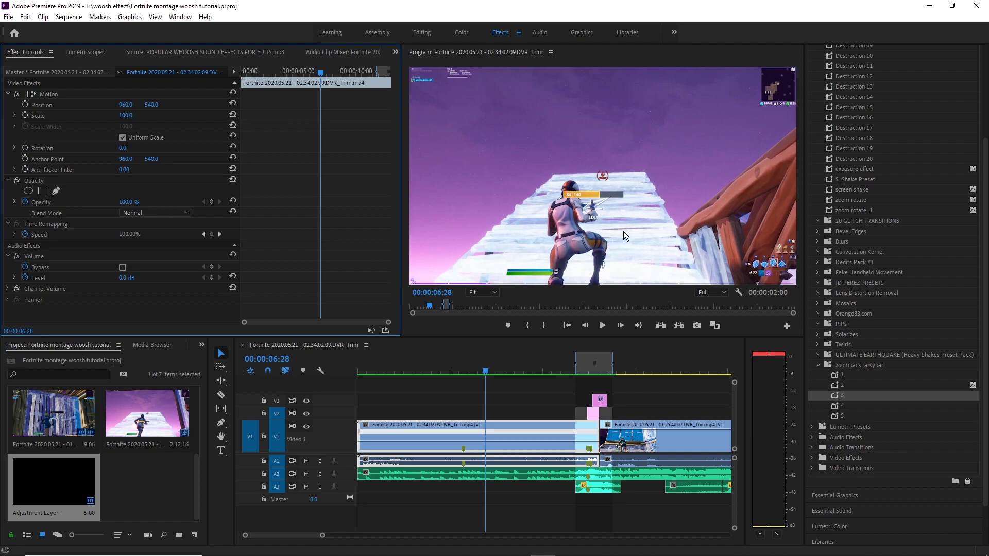
# Turn off Uniform Scale in the Motion settings of the first gameplay clip at 00:00:06:28.
pyautogui.click(591, 236)
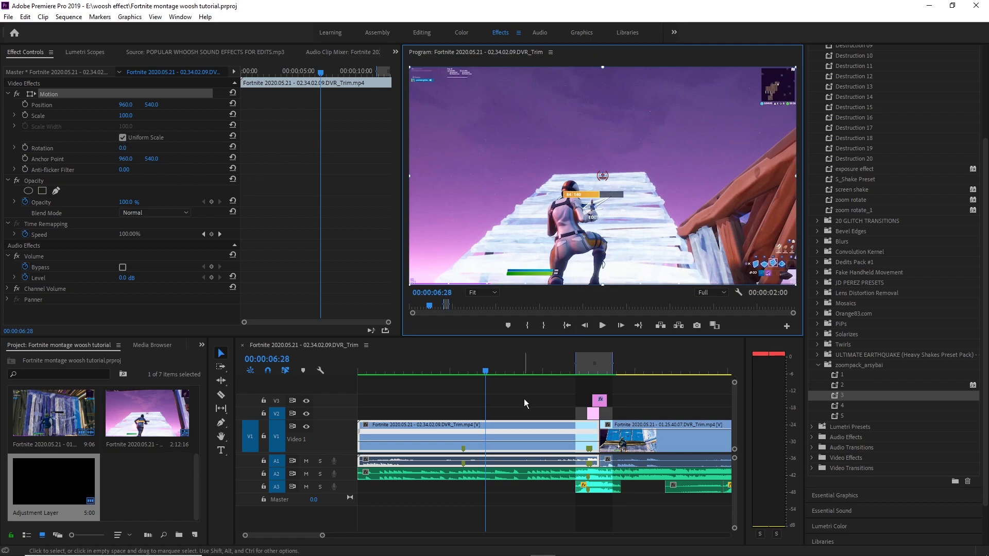
pyautogui.moveTo(602, 64)
pyautogui.mouseDown()
pyautogui.moveTo(604, 138)
pyautogui.moveTo(603, 66)
pyautogui.mouseUp()
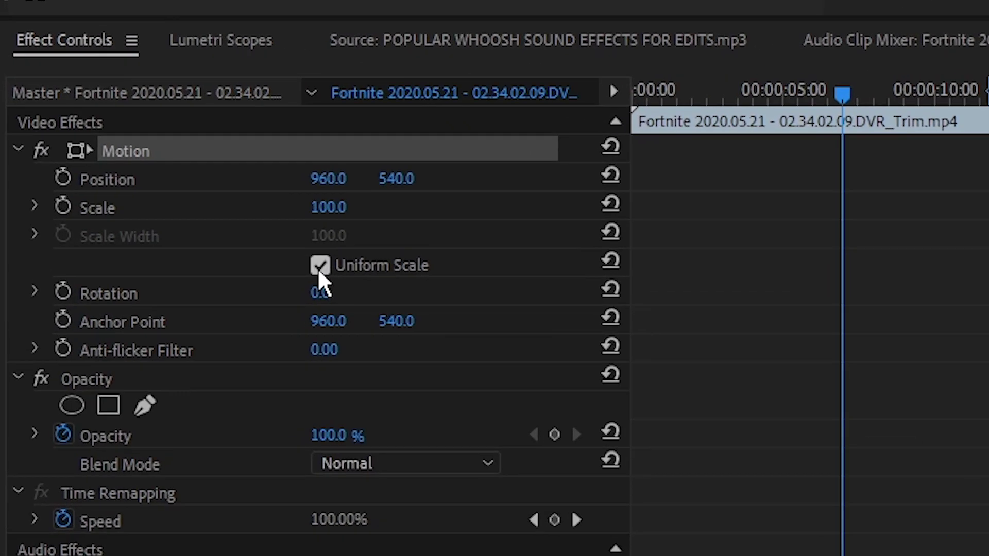
pyautogui.click(320, 267)
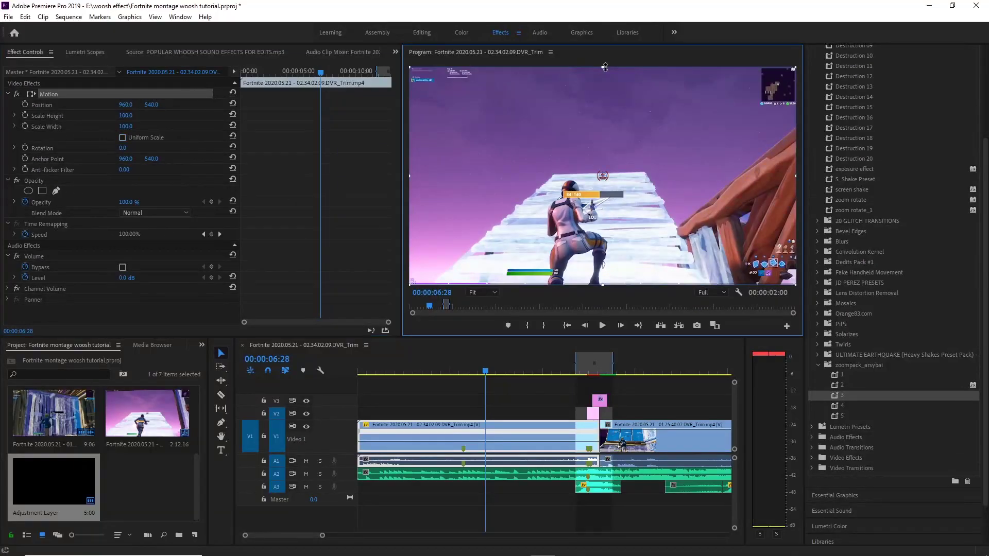
# Try resizing the clip's frame independently, with a scale height of 84.9 and a scale width of 89.6.
pyautogui.moveTo(605, 66)
pyautogui.mouseDown()
pyautogui.moveTo(611, 147)
pyautogui.moveTo(615, 83)
pyautogui.mouseUp()
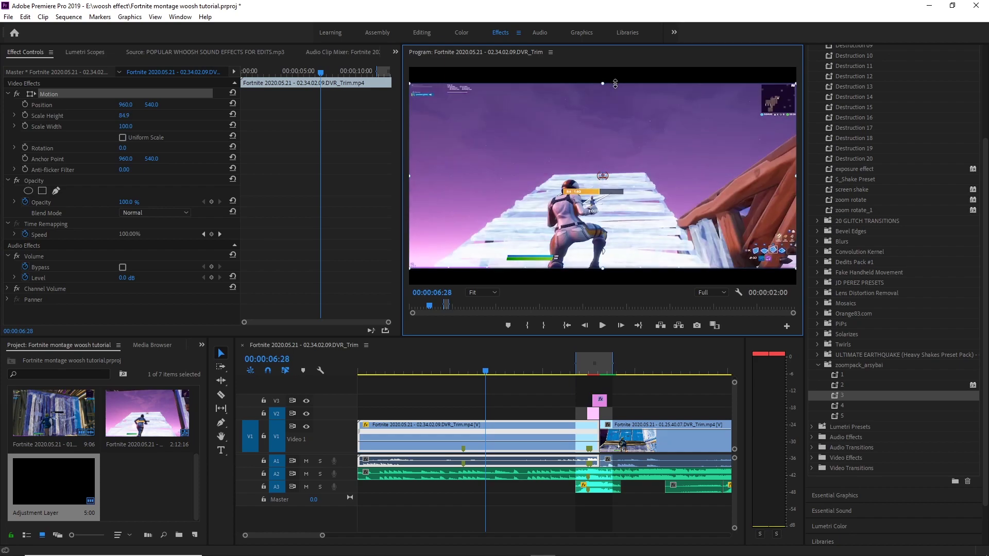
pyautogui.moveTo(796, 176); pyautogui.dragTo(775, 180)
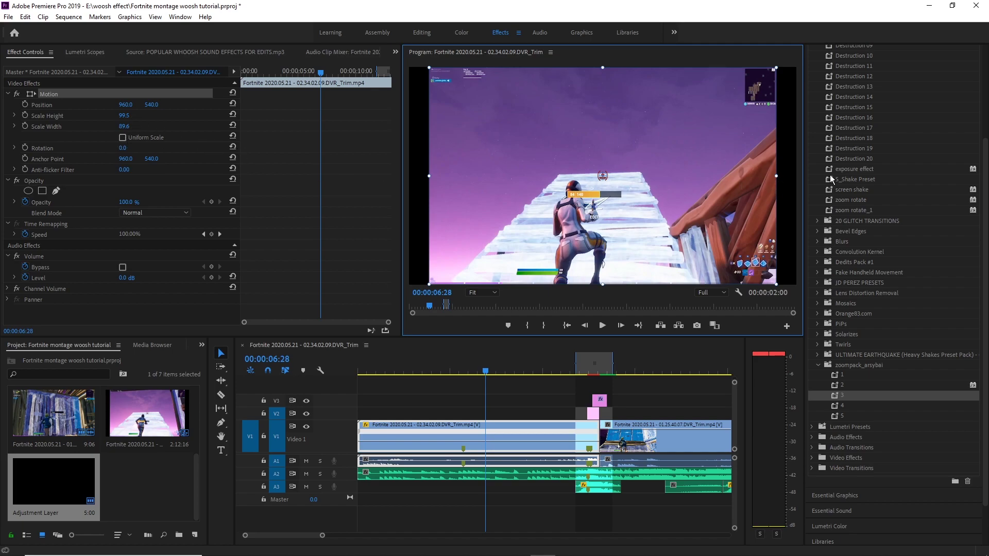
pyautogui.moveTo(776, 176); pyautogui.dragTo(800, 194)
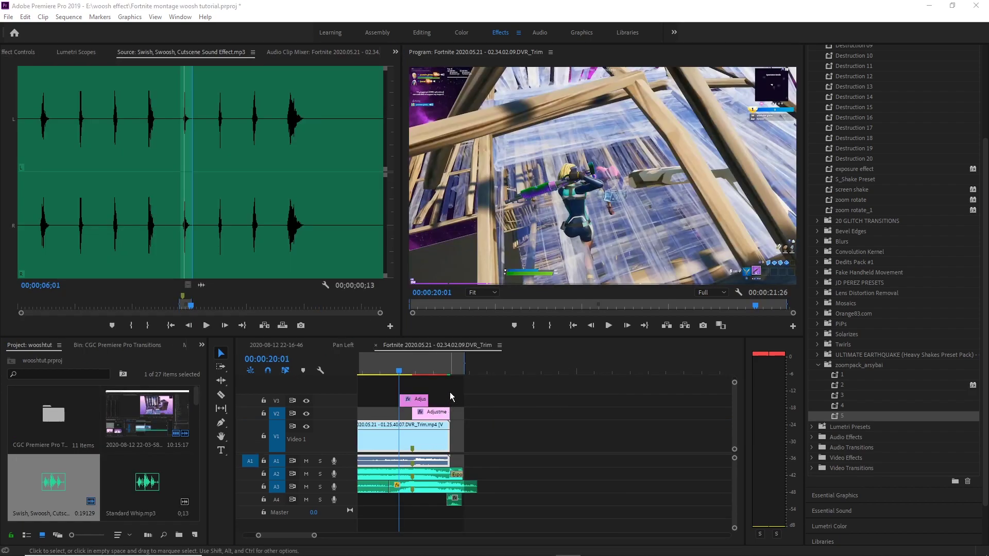
# Scrub and play the end of the montage in the wooshtut project, past the adjustment layers and the end of the video clip.
pyautogui.scroll(2, 448, 440)
pyautogui.moveTo(313, 535); pyautogui.dragTo(291, 536)
pyautogui.click(560, 370)
pyautogui.moveTo(560, 371); pyautogui.dragTo(634, 379)
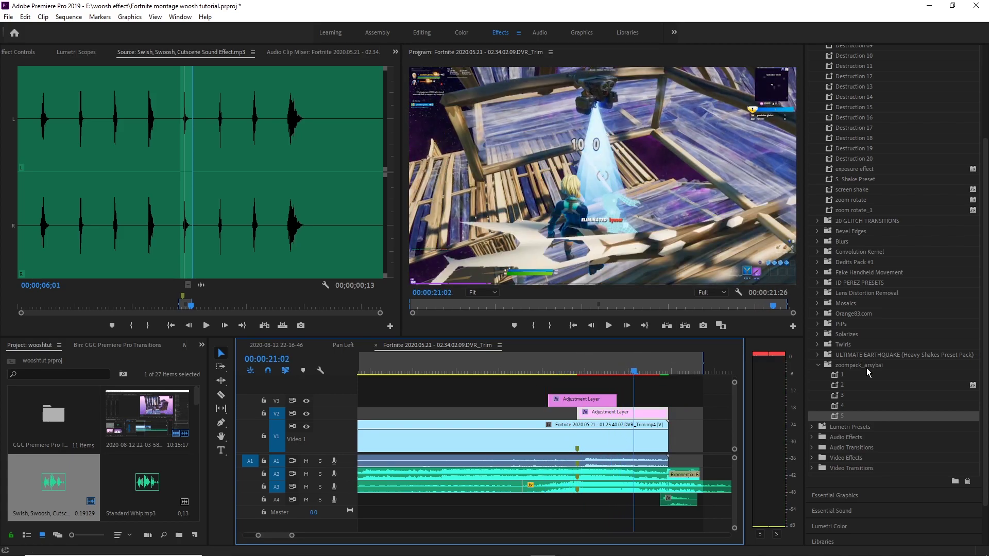
pyautogui.moveTo(643, 368); pyautogui.dragTo(677, 393)
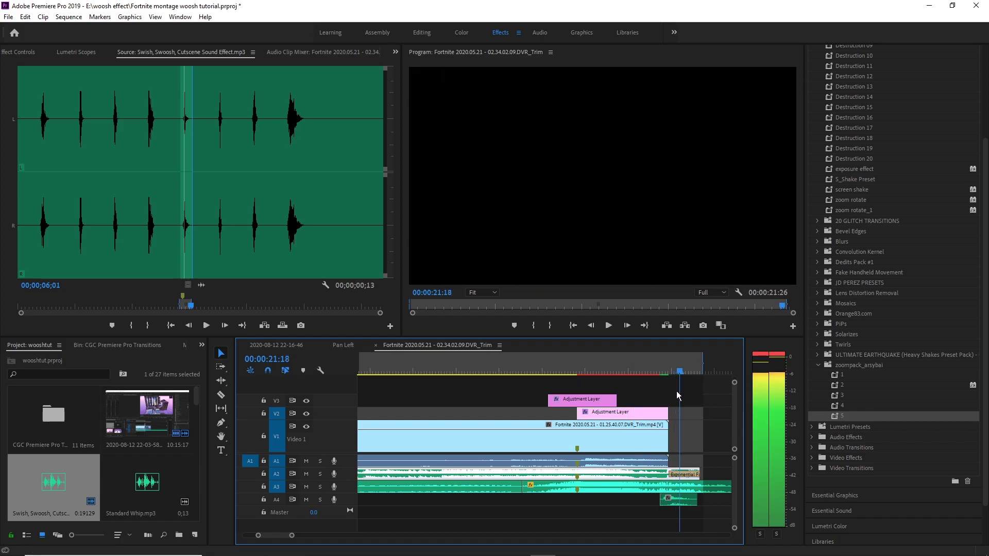
pyautogui.moveTo(614, 371); pyautogui.dragTo(674, 401)
pyautogui.press('space')
pyautogui.press('space')
# Show more of the montage timeline and park the playhead at 00:00:20:08, near the last adjustment layers.
pyautogui.scroll(8, 463, 408)
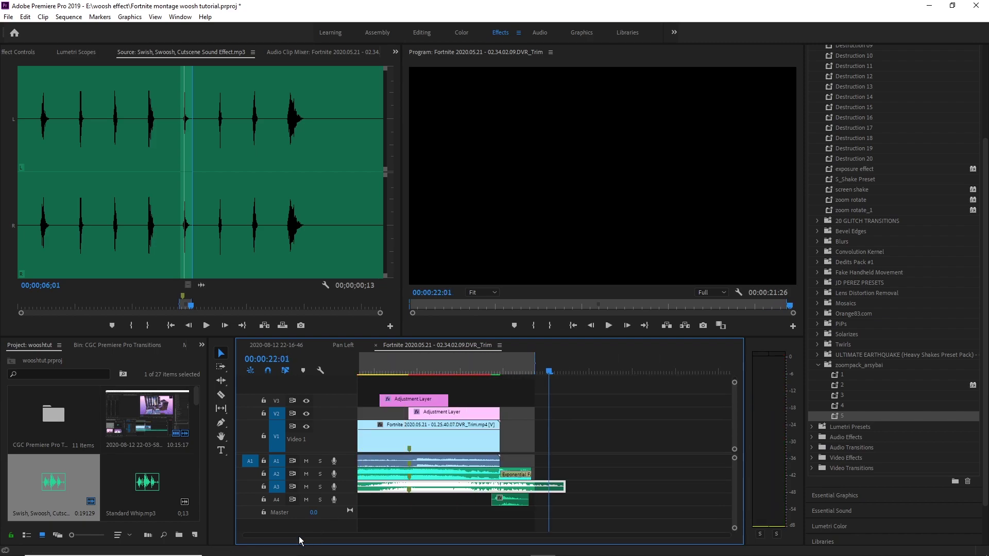
pyautogui.moveTo(294, 536); pyautogui.dragTo(344, 535)
pyautogui.click(495, 418)
pyautogui.click(520, 367)
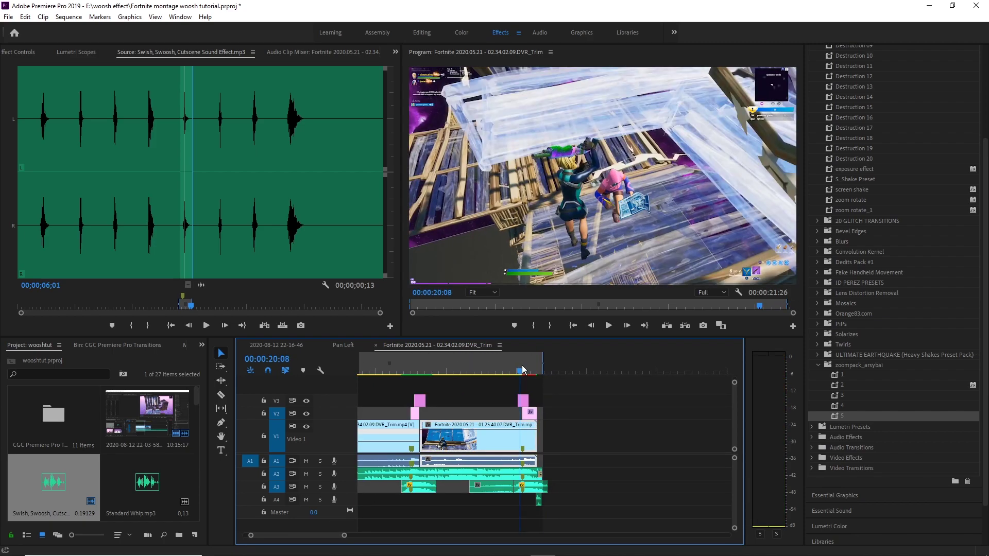